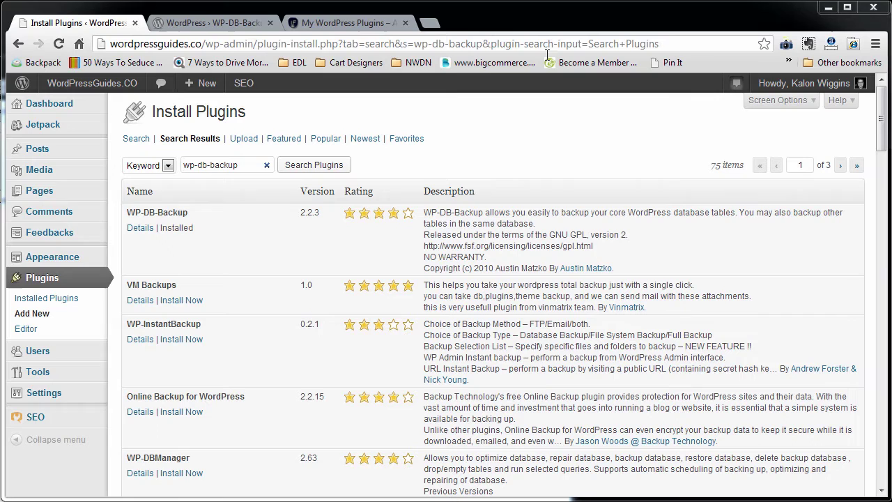
# - Switch to the 'WordPress › WP-DB-Backup' browser tab showing the plugin's wordpress.org page
pyautogui.click(183, 29)
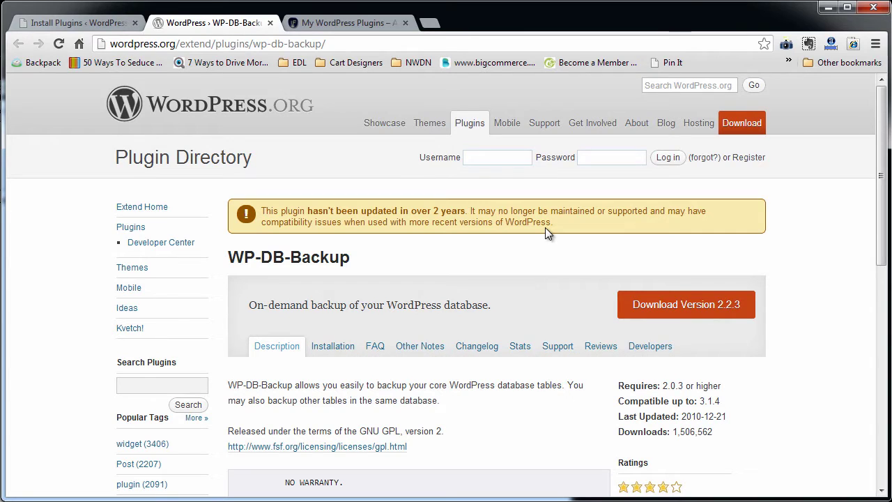
# - Highlight the WP-DB-Backup warning about no updates in over 2 years, then return to search results
pyautogui.moveTo(549, 222); pyautogui.dragTo(261, 210)
pyautogui.click(428, 248)
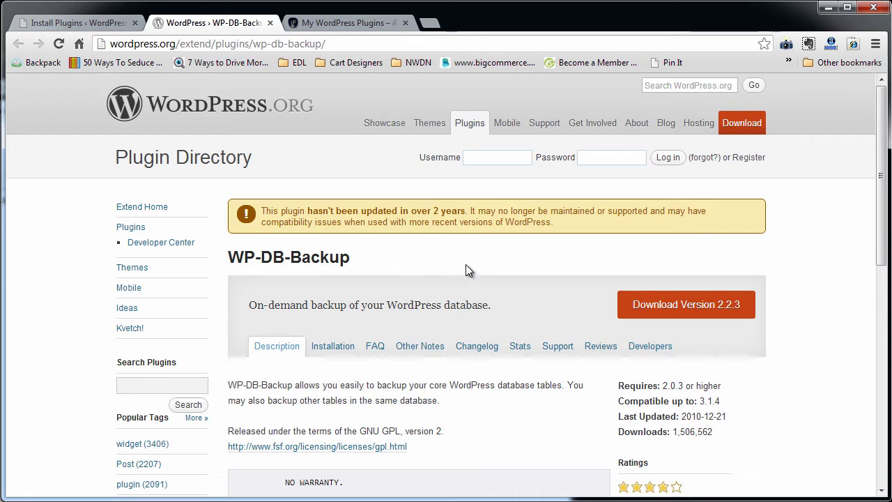
pyautogui.moveTo(553, 223); pyautogui.dragTo(271, 201)
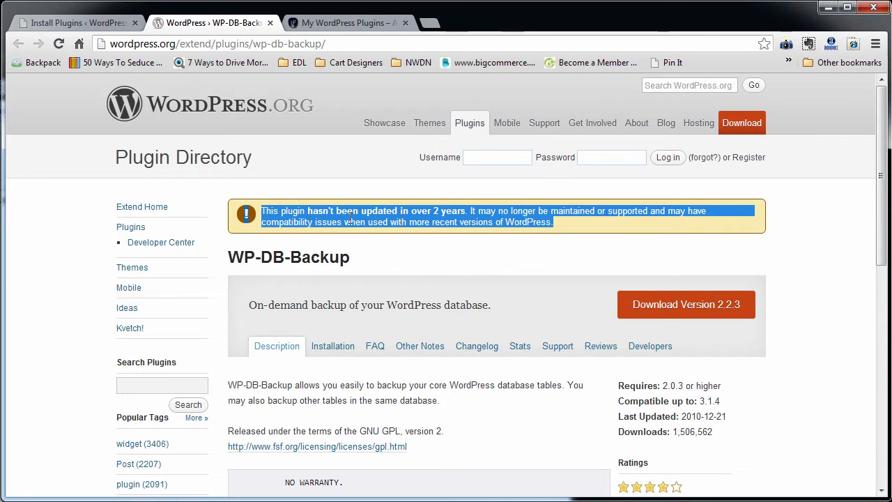
pyautogui.click(544, 245)
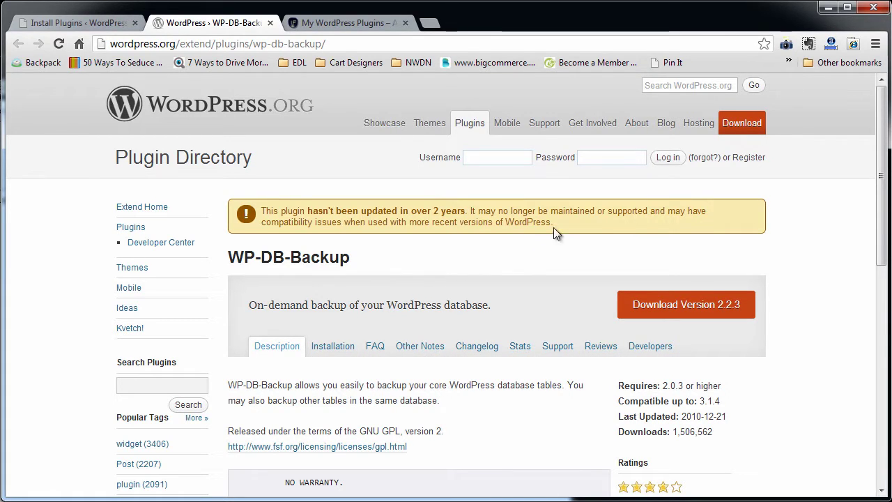
pyautogui.click(93, 22)
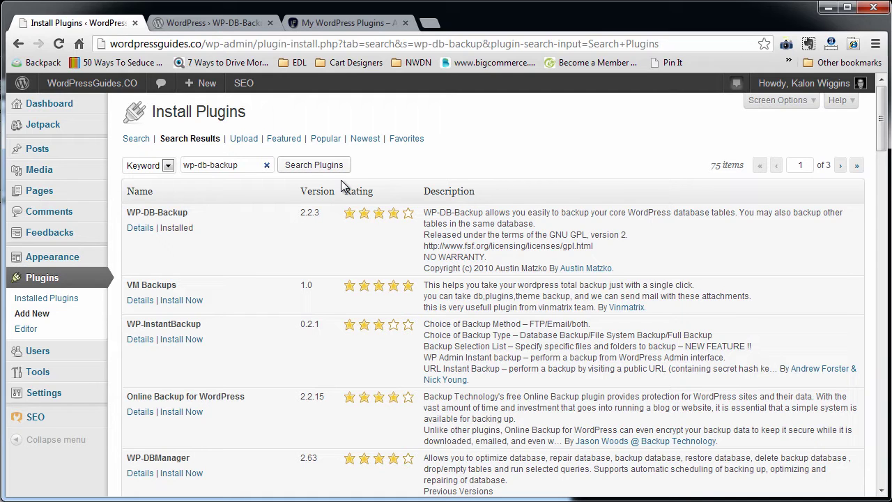
# - Revisit the WP-DB-Backup page and the author's plugins page, then go back to the wp-db-backup results
pyautogui.click(182, 212)
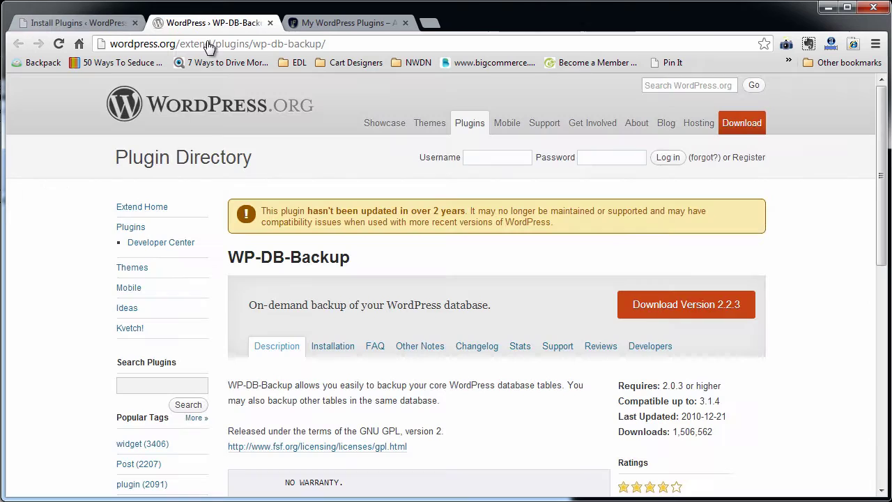
pyautogui.scroll(-3, 613, 381)
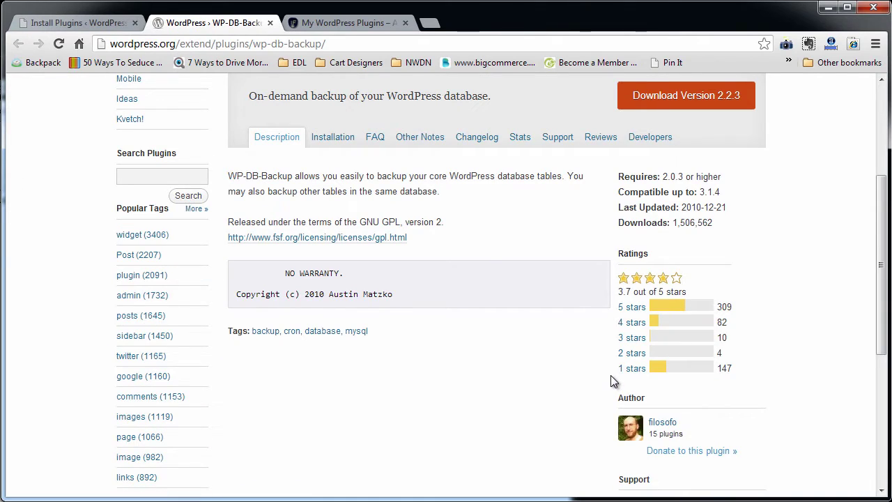
pyautogui.scroll(1, 610, 374)
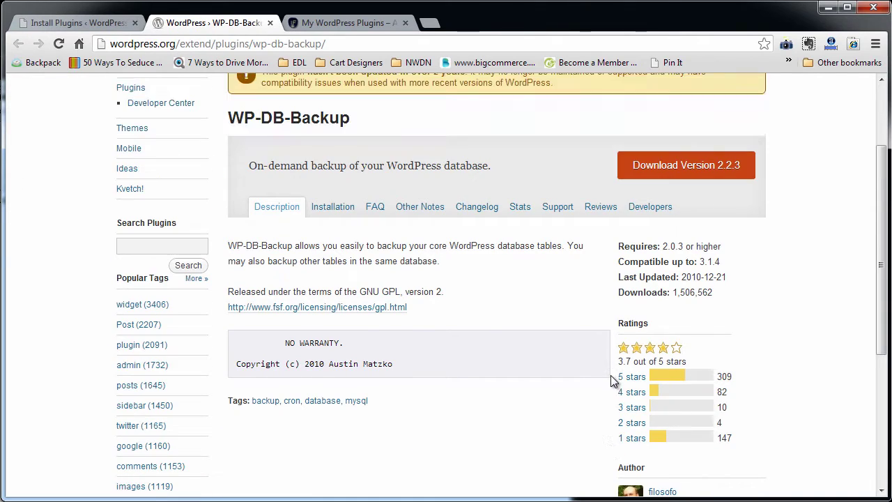
pyautogui.click(341, 18)
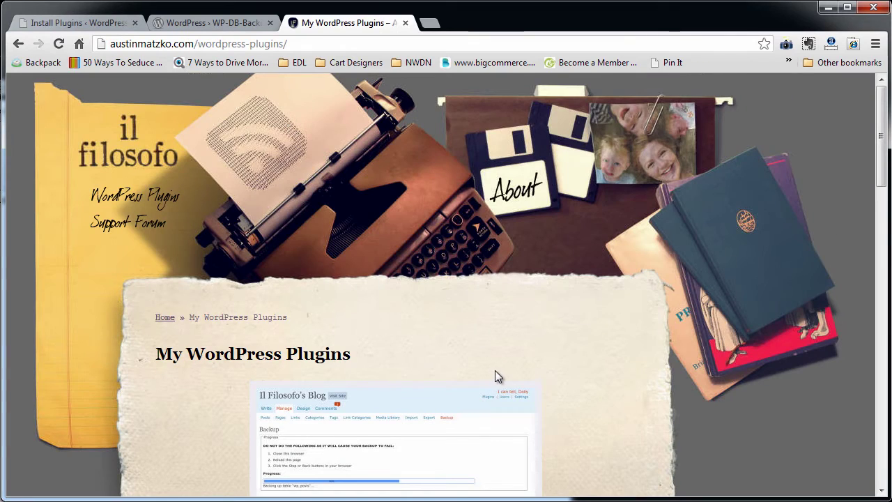
pyautogui.scroll(-3, 495, 375)
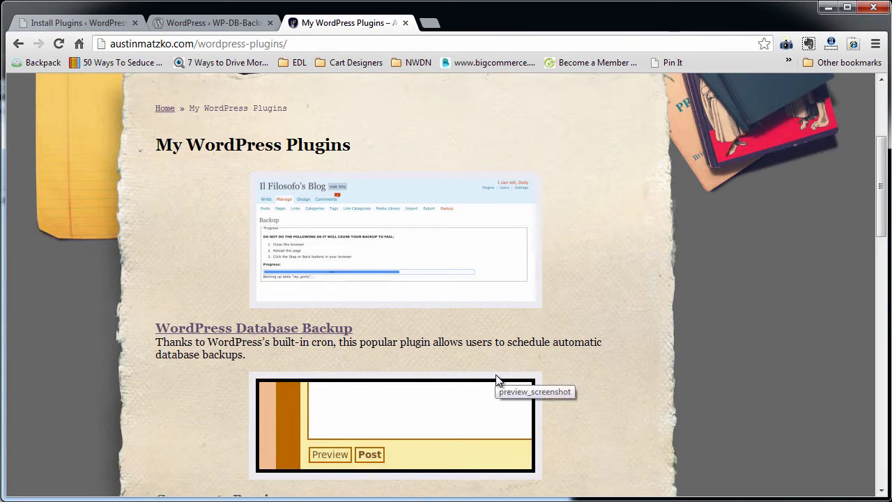
pyautogui.click(67, 22)
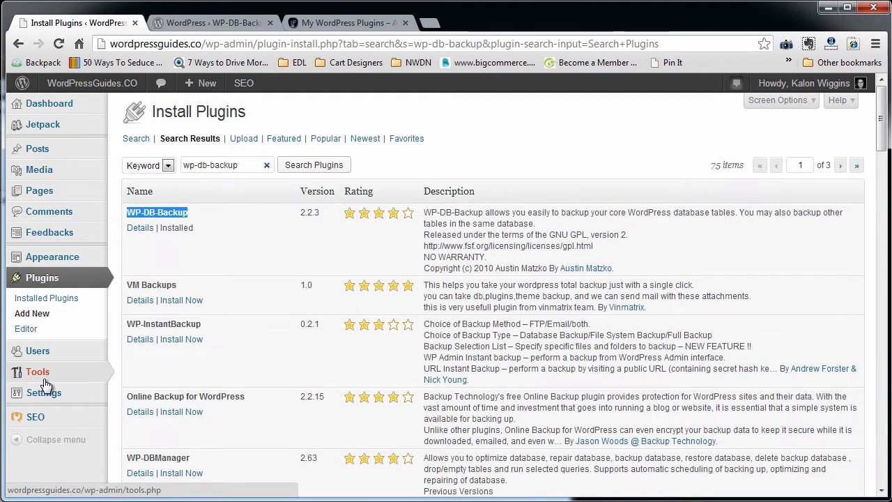
# - Open Tools > Backup and scroll through the core tables and Backup Options
pyautogui.moveTo(49, 380)
pyautogui.click(134, 417)
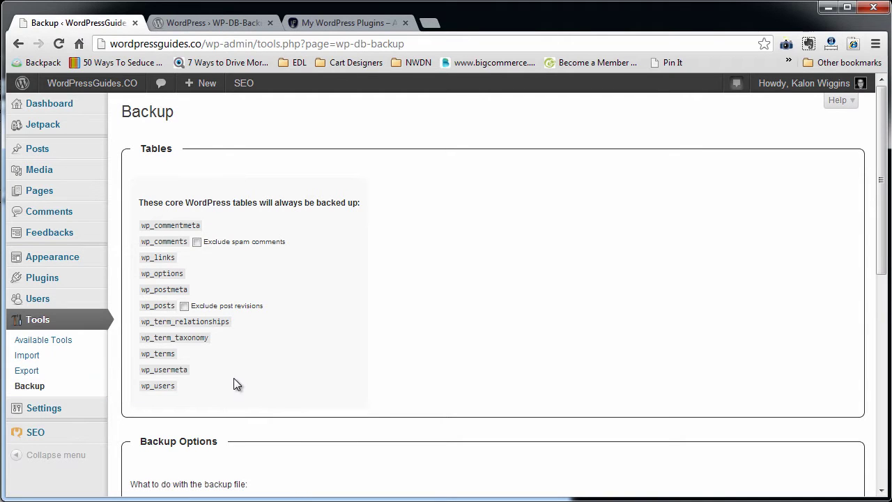
pyautogui.scroll(-1, 279, 388)
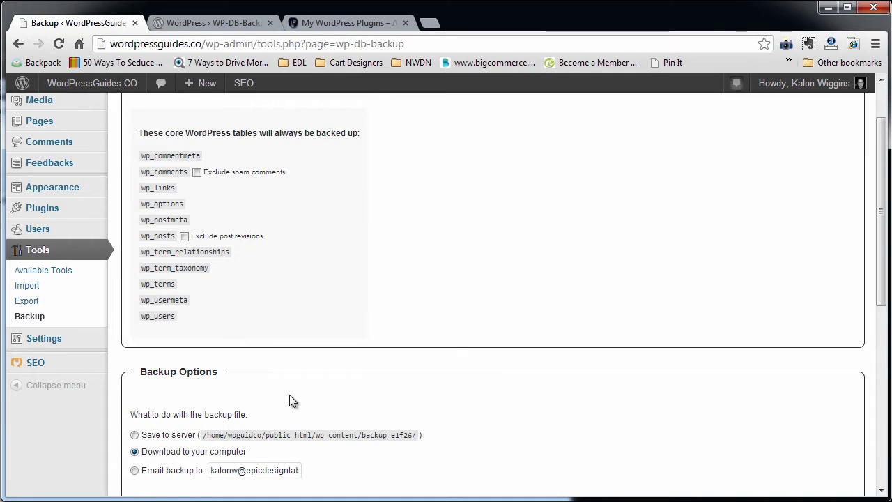
pyautogui.scroll(-3, 291, 401)
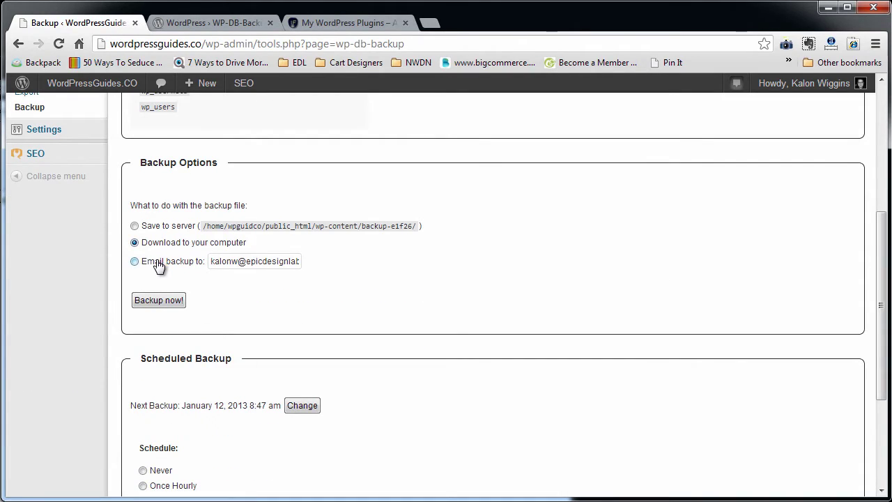
pyautogui.scroll(-2, 283, 286)
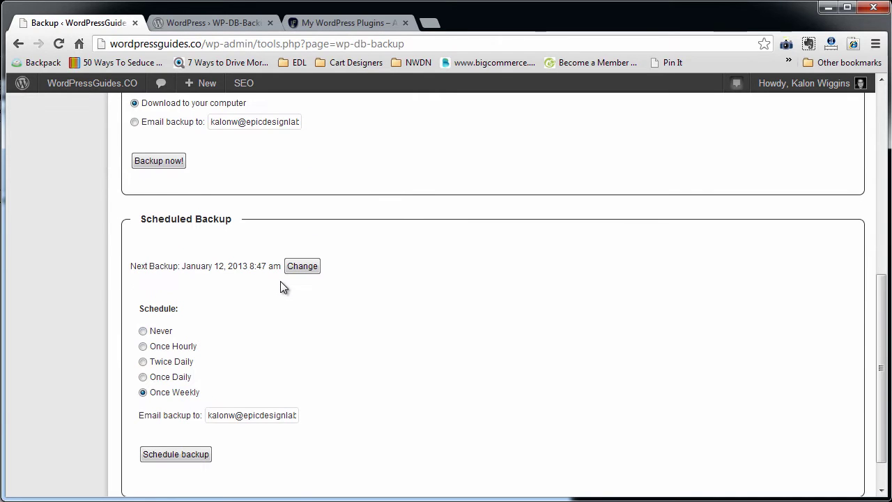
pyautogui.scroll(-1, 249, 290)
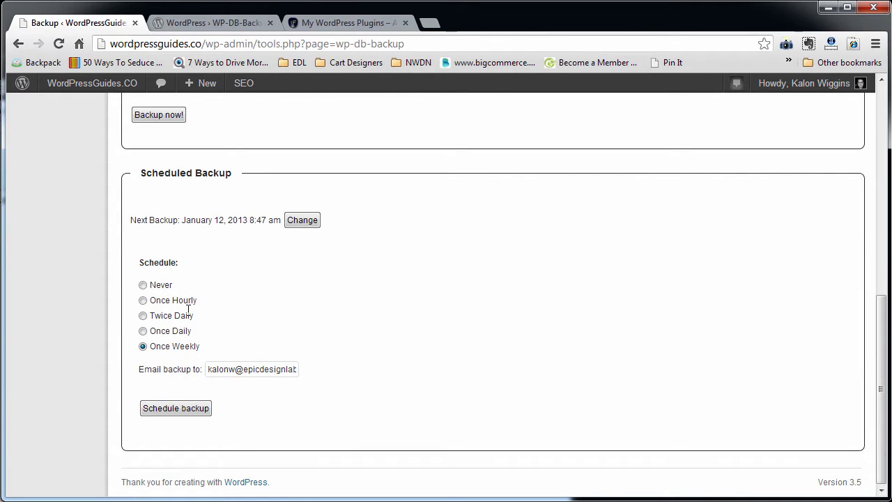
# - Highlight the Scheduled Backup heading and the scheduled backup email address field
pyautogui.moveTo(142, 171); pyautogui.dragTo(232, 174)
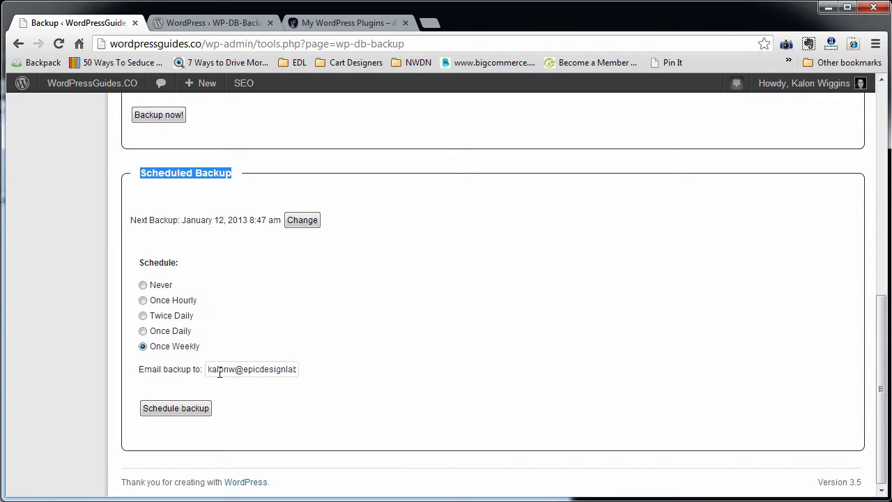
pyautogui.moveTo(210, 368); pyautogui.dragTo(351, 376)
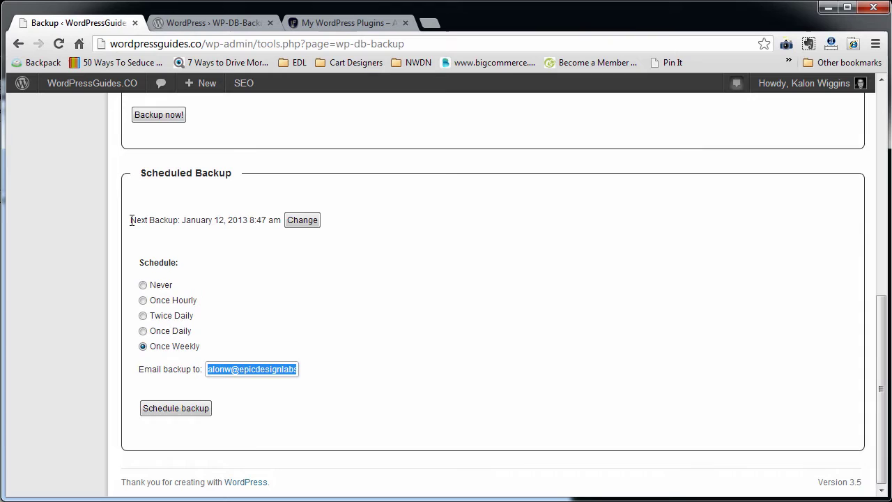
pyautogui.scroll(7, 130, 220)
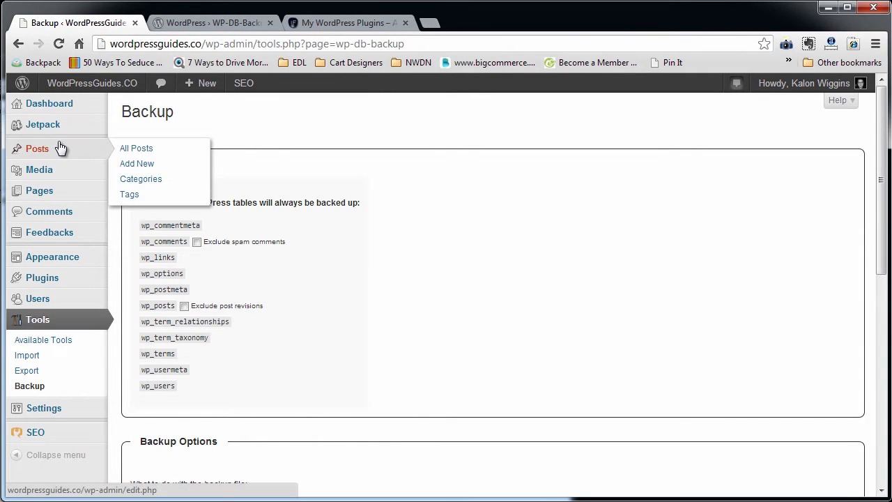
# - Look over the admin menus and scroll through the Backup page
pyautogui.moveTo(69, 193)
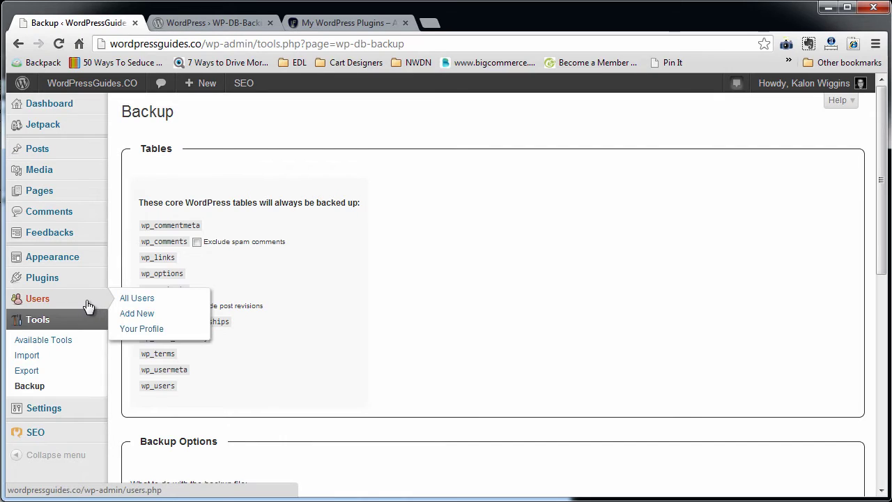
pyautogui.moveTo(103, 284)
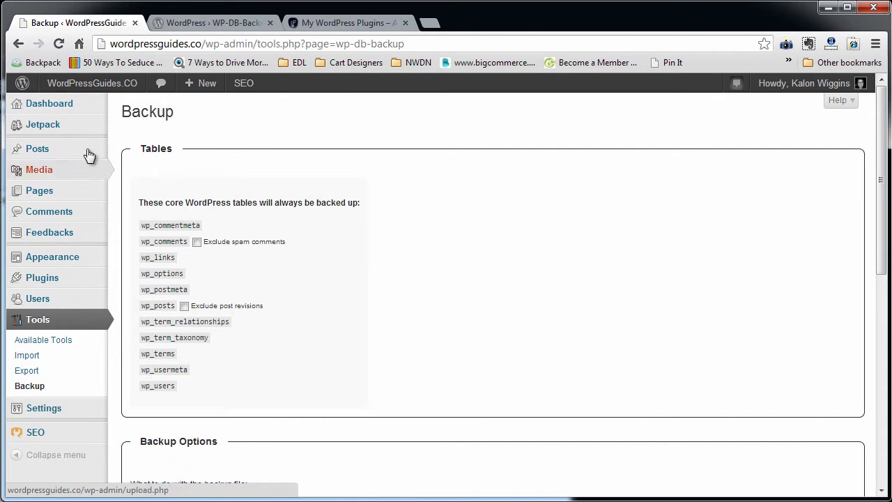
pyautogui.moveTo(96, 414)
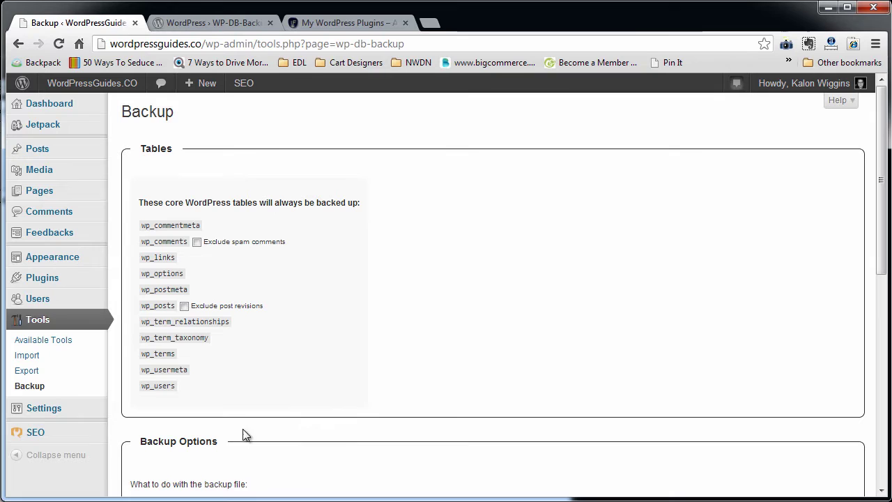
pyautogui.scroll(-5, 218, 445)
pyautogui.scroll(-2, 217, 446)
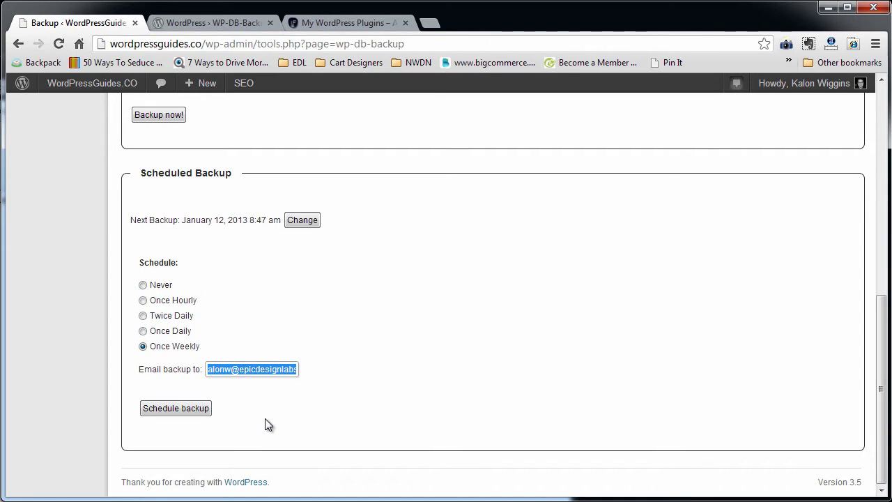
pyautogui.scroll(10, 263, 399)
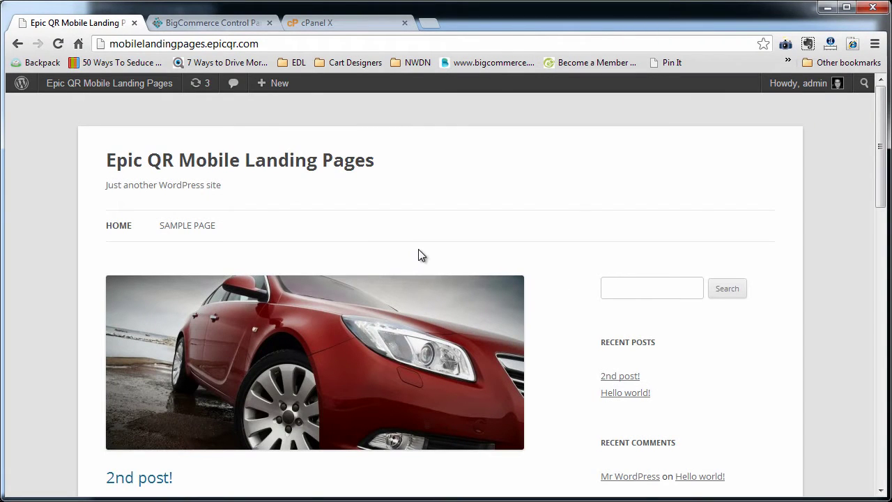
pyautogui.scroll(-9, 420, 254)
pyautogui.scroll(-4, 418, 252)
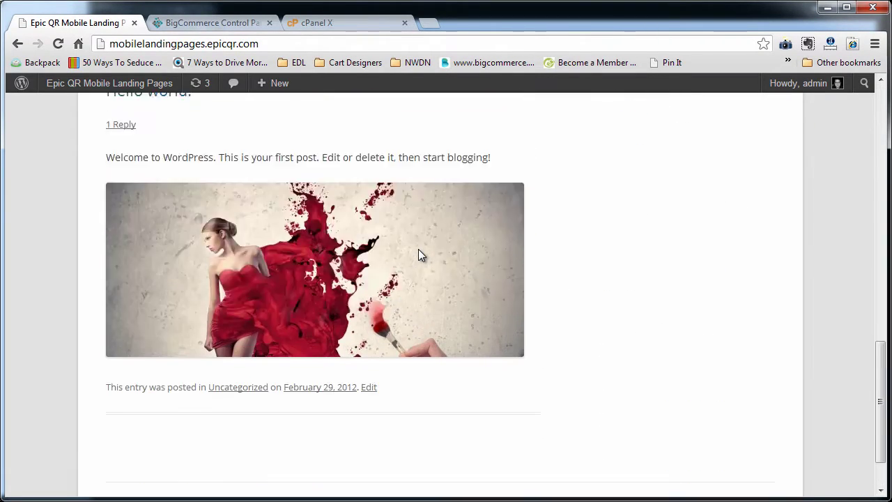
pyautogui.scroll(13, 418, 251)
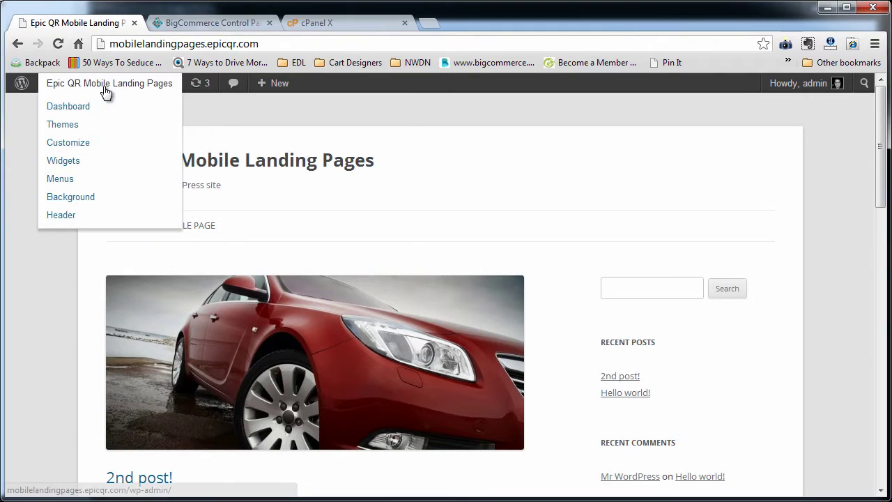
pyautogui.click(68, 142)
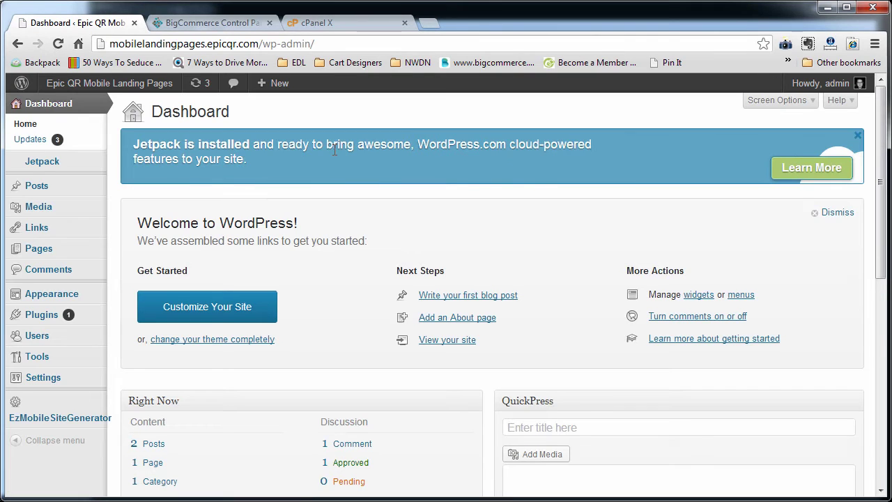
pyautogui.moveTo(54, 300)
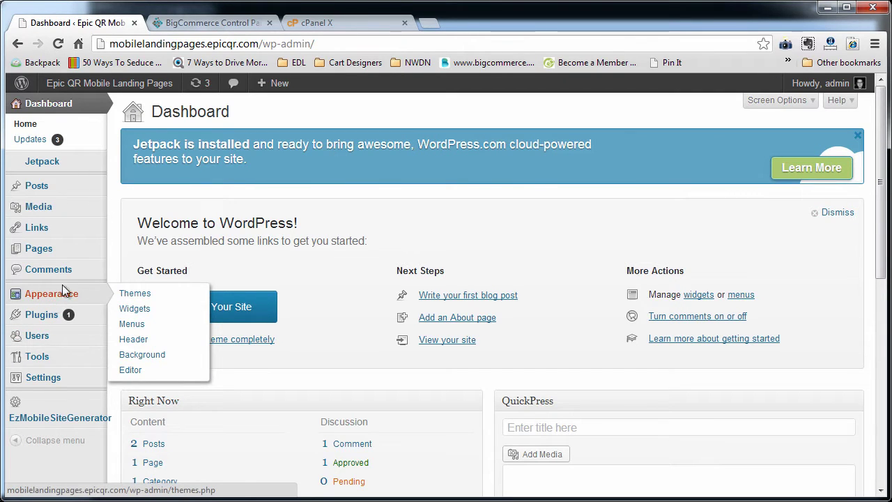
pyautogui.moveTo(28, 295)
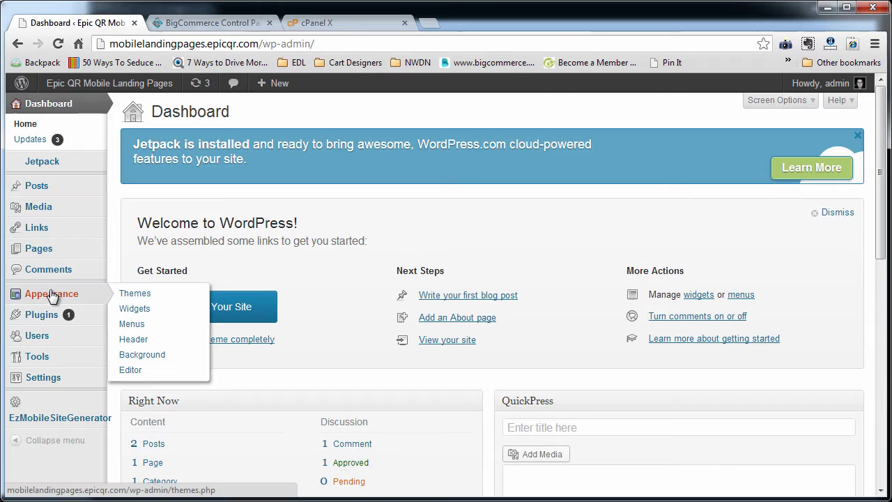
pyautogui.moveTo(31, 313)
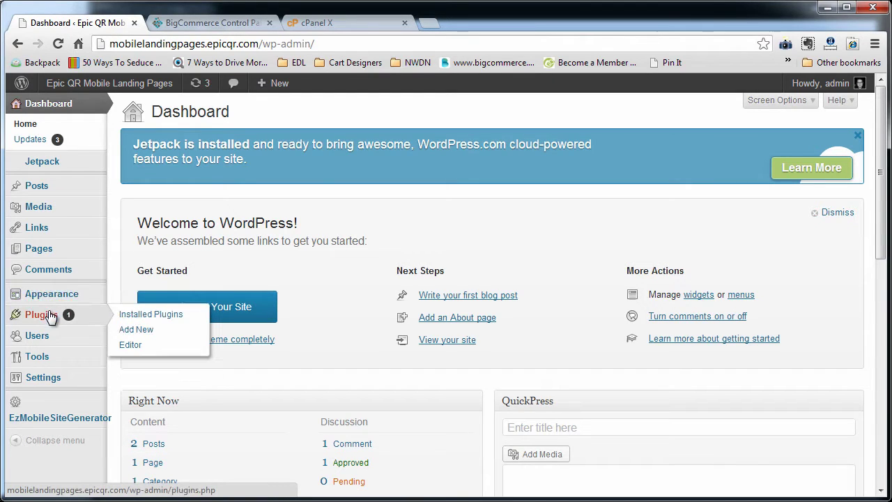
# - Under Plugins > Add New, search the plugin directory for 'wp-db-backup'
pyautogui.click(152, 314)
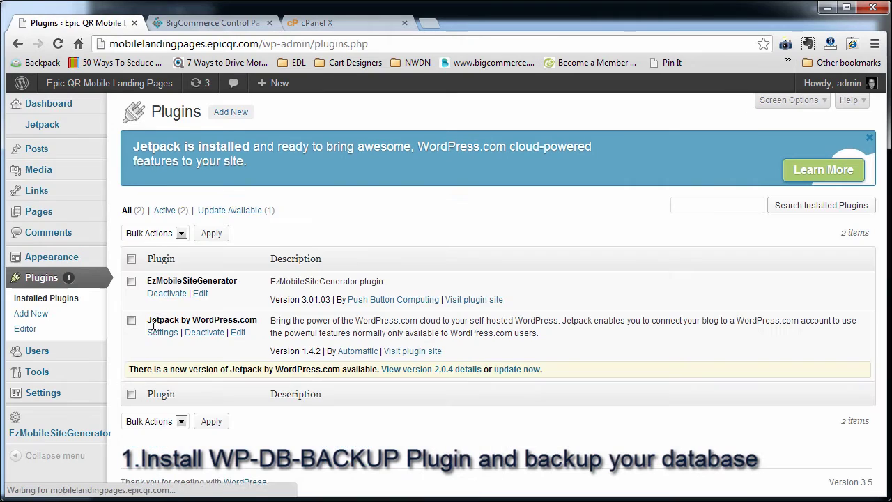
pyautogui.click(227, 112)
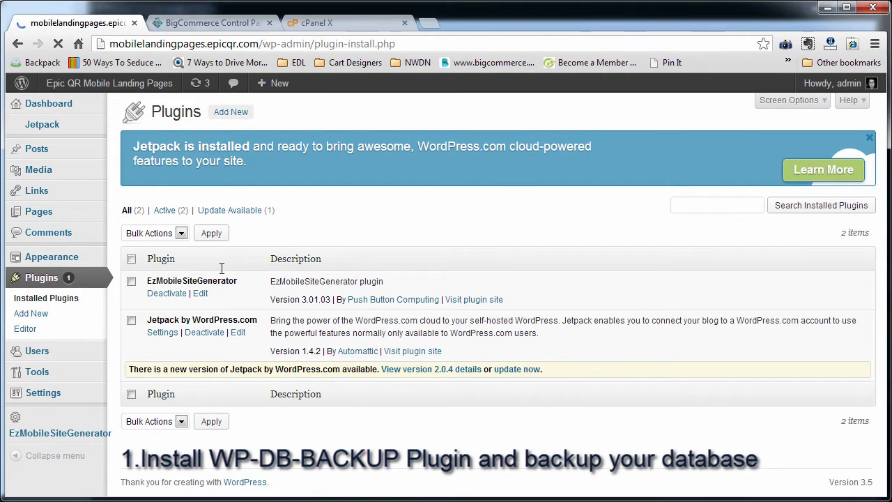
pyautogui.click(174, 217)
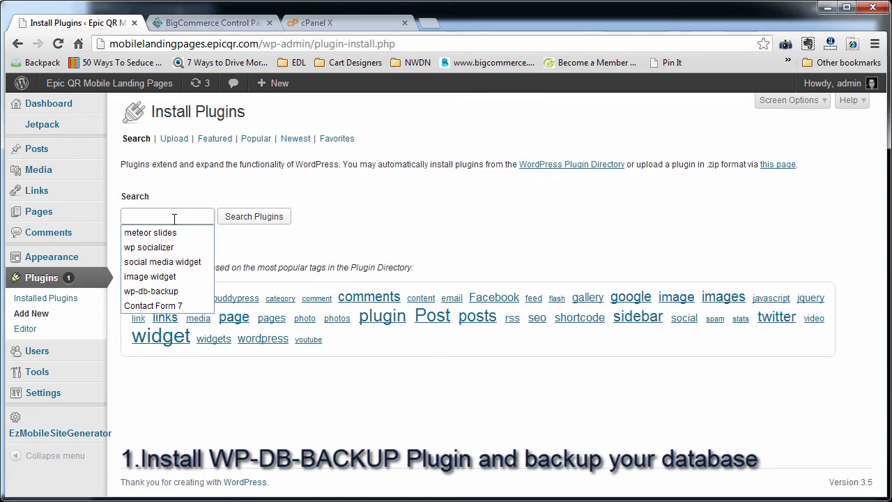
pyautogui.write('wp-db')
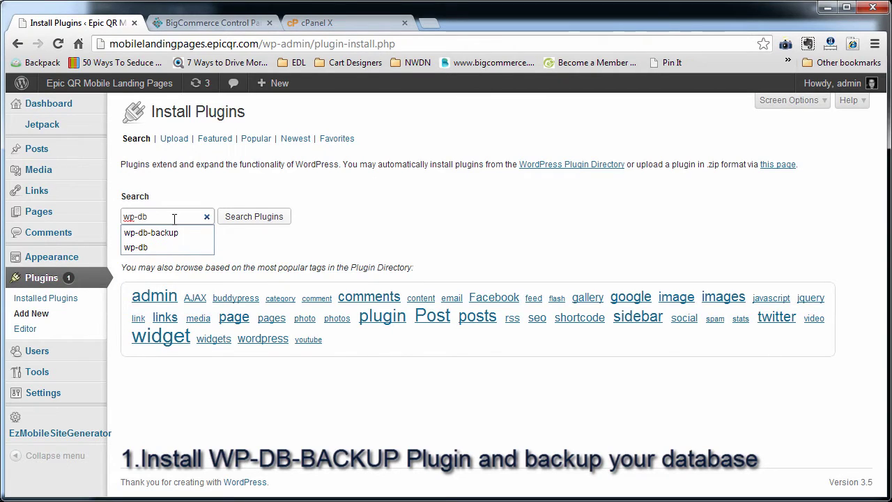
pyautogui.click(168, 233)
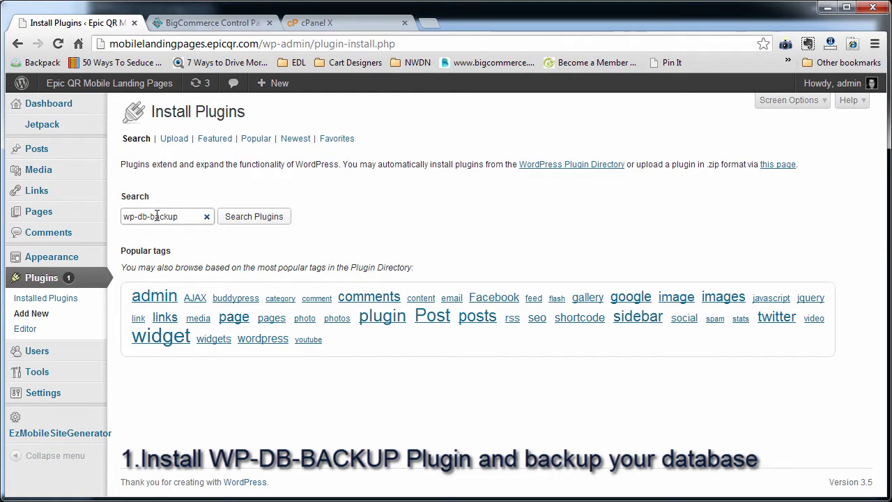
pyautogui.click(239, 216)
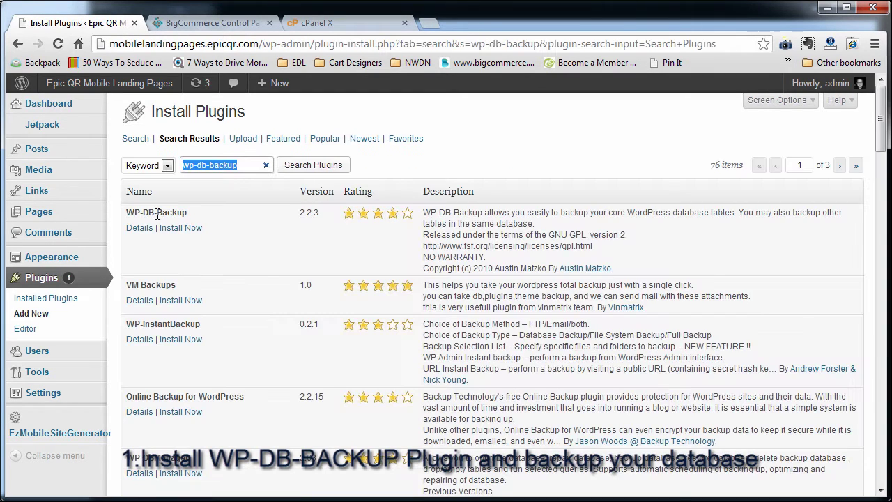
# - Install and activate WP-DB-Backup 2.2.3, then open its Backup page under Tools
pyautogui.click(179, 227)
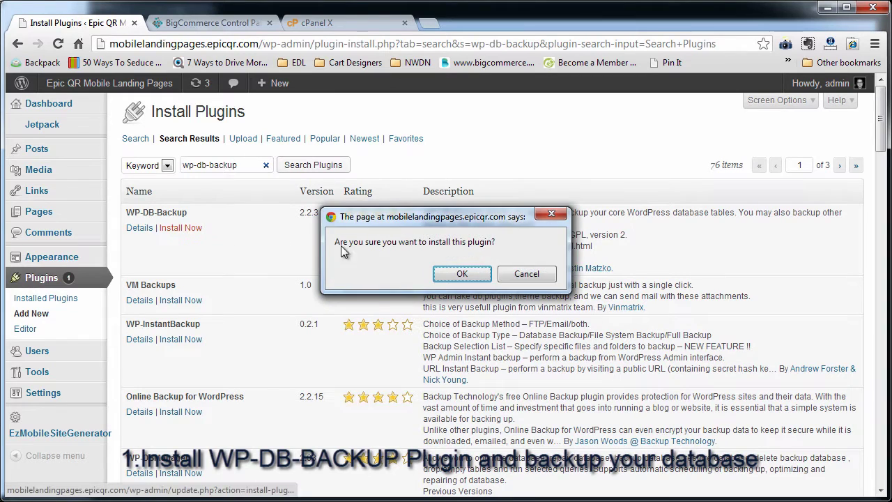
pyautogui.click(462, 273)
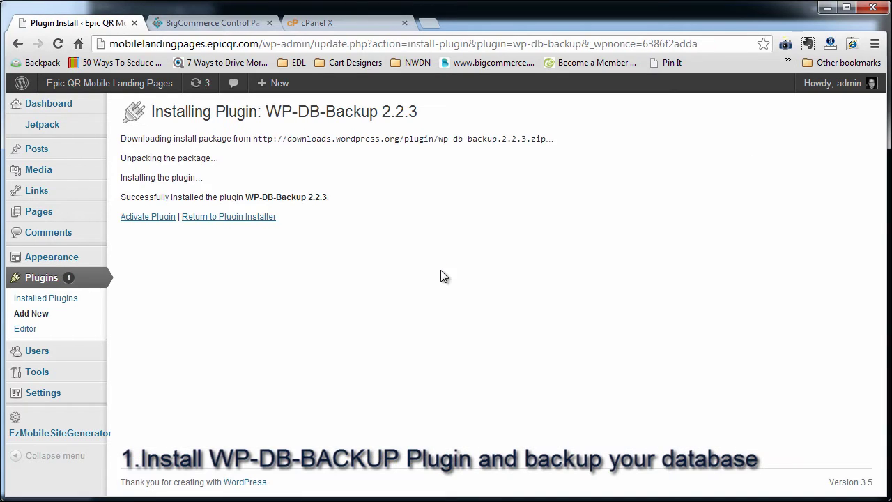
pyautogui.click(165, 219)
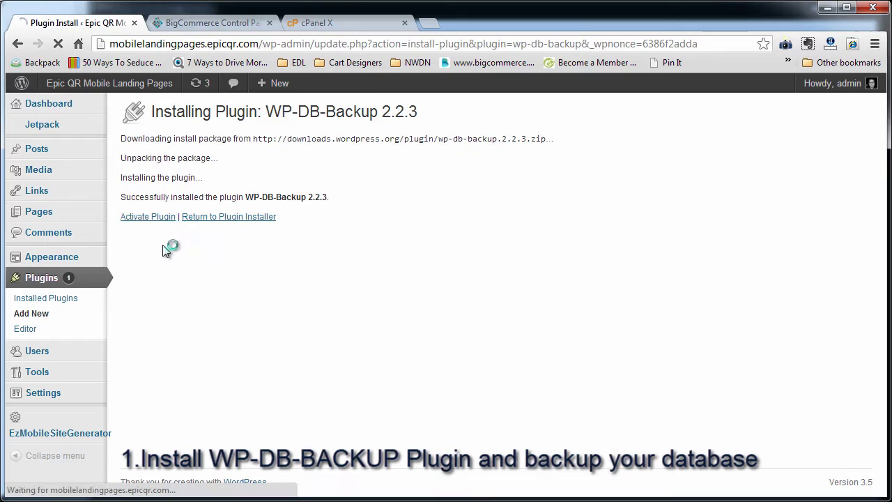
pyautogui.scroll(-1, 209, 341)
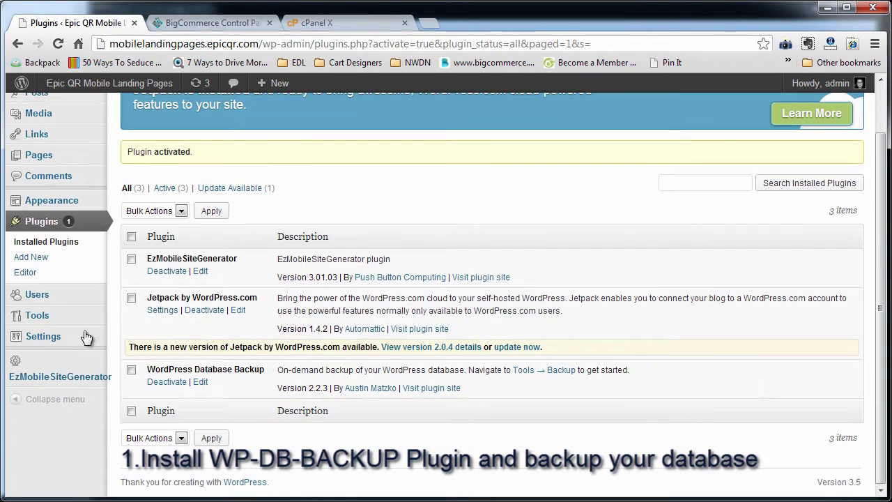
pyautogui.moveTo(42, 317)
pyautogui.click(137, 361)
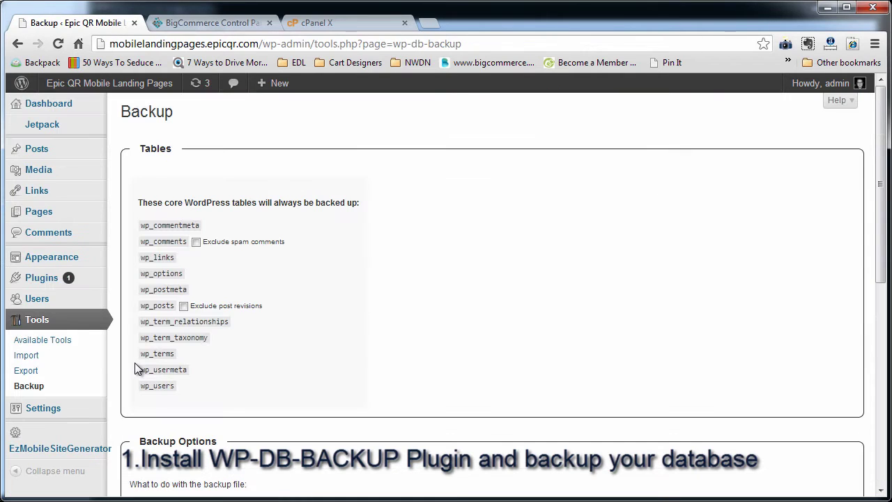
# - Run 'Backup now!' with 'Download to your computer' selected to save the database backup
pyautogui.scroll(-6, 286, 349)
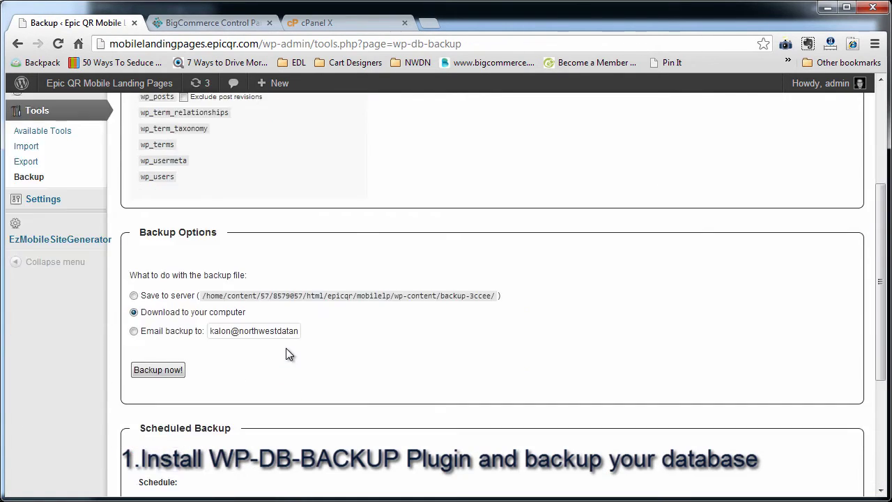
pyautogui.scroll(2, 286, 348)
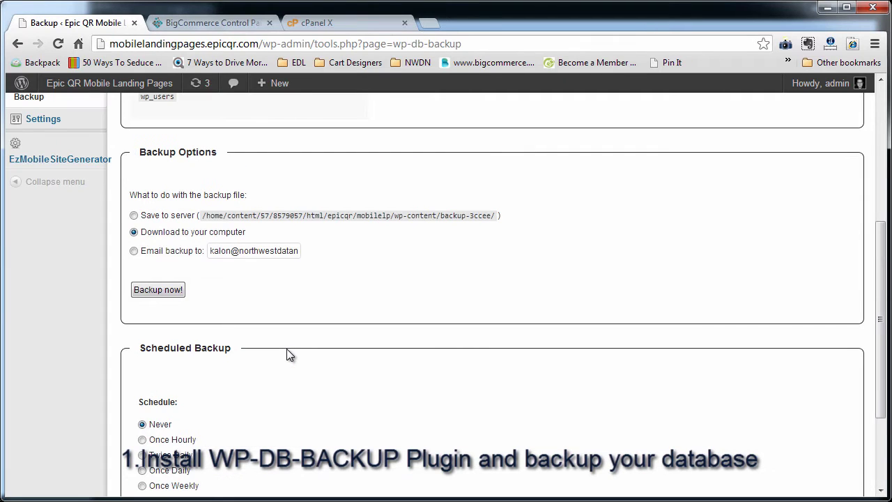
pyautogui.scroll(-2, 286, 349)
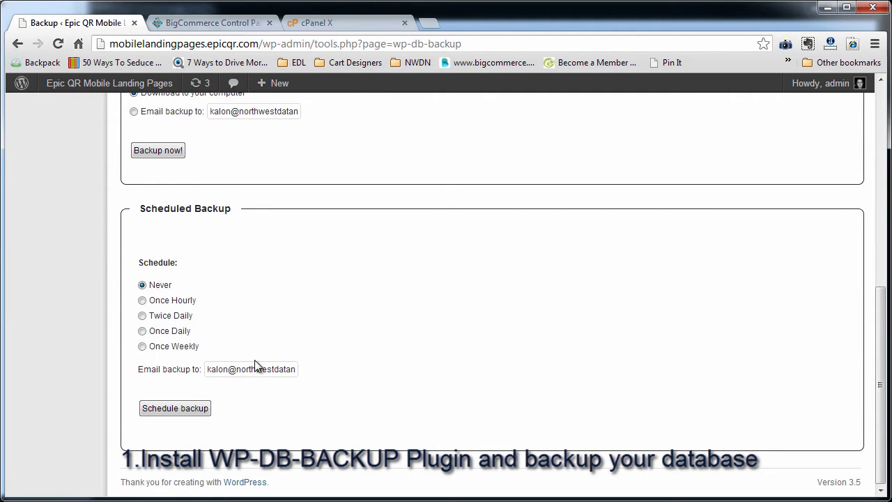
pyautogui.scroll(5, 319, 403)
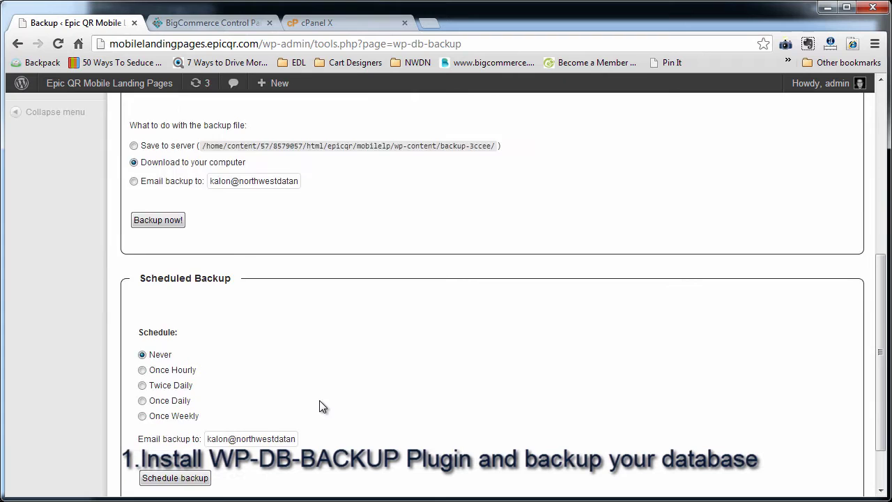
pyautogui.scroll(1, 319, 400)
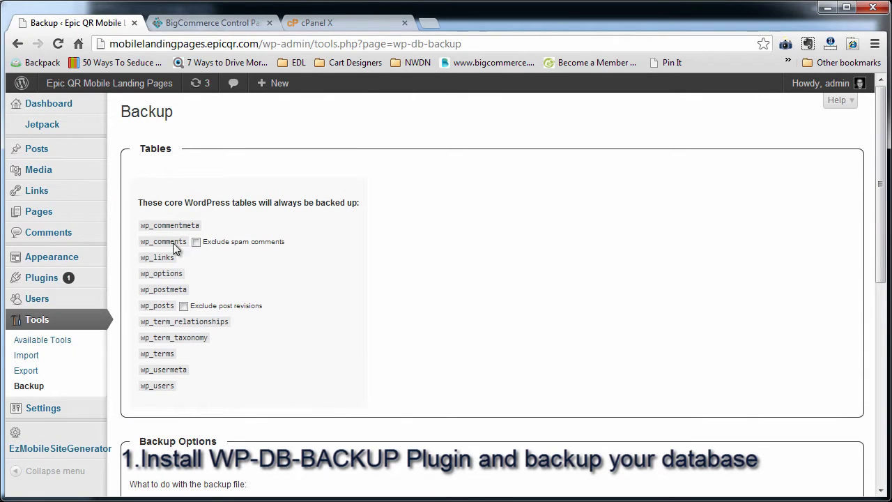
pyautogui.scroll(-4, 179, 404)
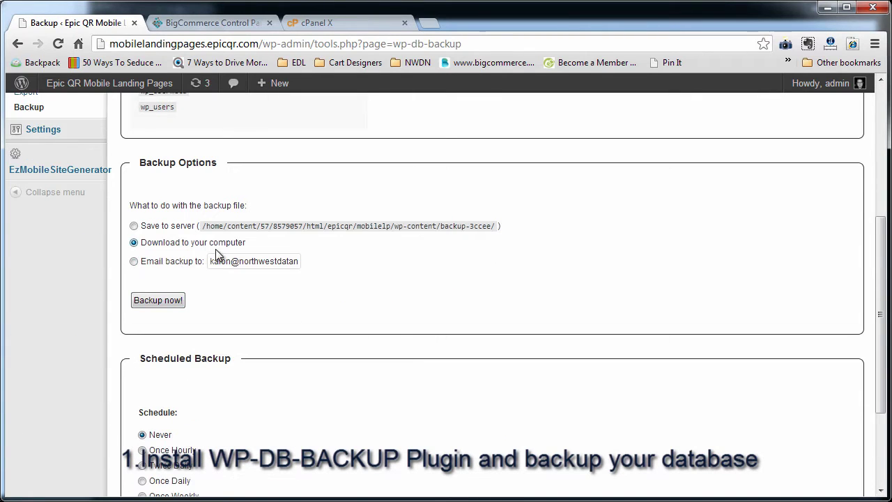
pyautogui.click(170, 301)
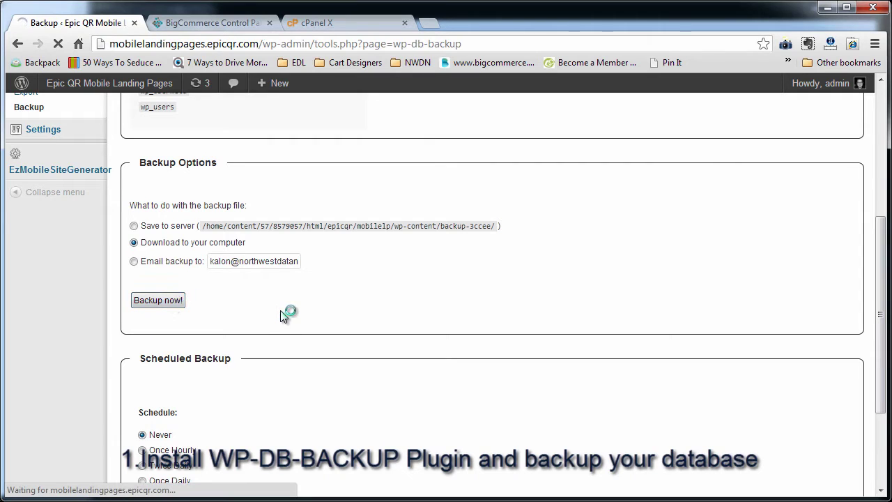
pyautogui.scroll(2, 282, 316)
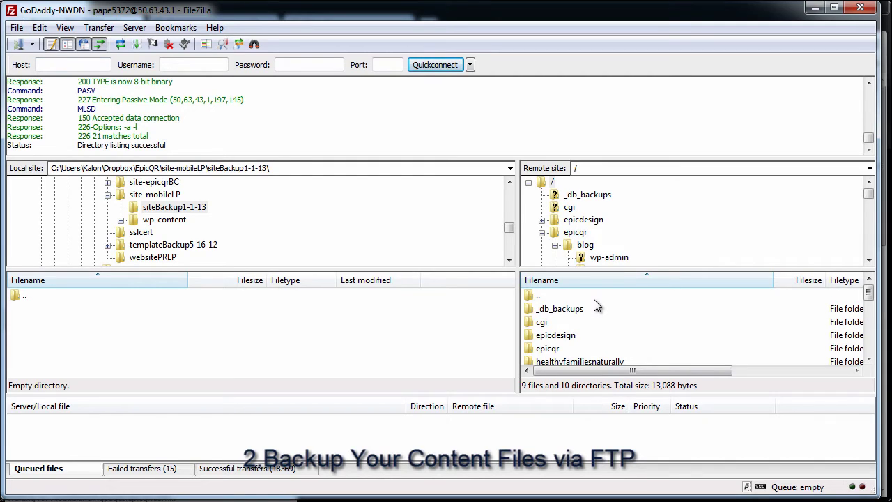
# - Open epicqr/mobilelp on the server and download wp-content into the local siteBackup1-1-13 folder
pyautogui.click(573, 233)
pyautogui.doubleClick(561, 324)
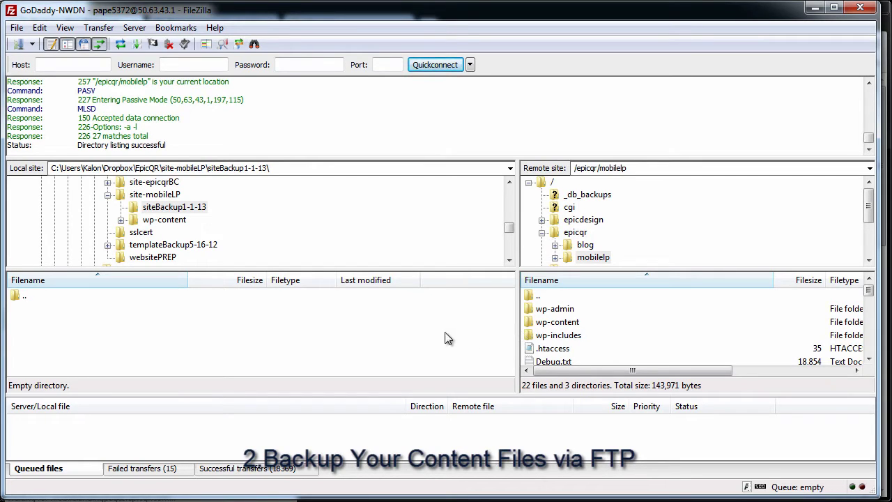
pyautogui.moveTo(517, 323); pyautogui.dragTo(434, 322)
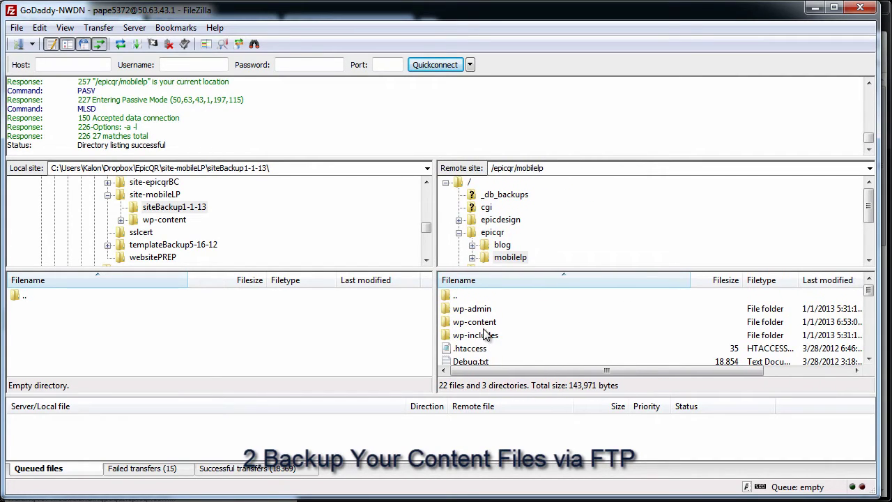
pyautogui.click(494, 234)
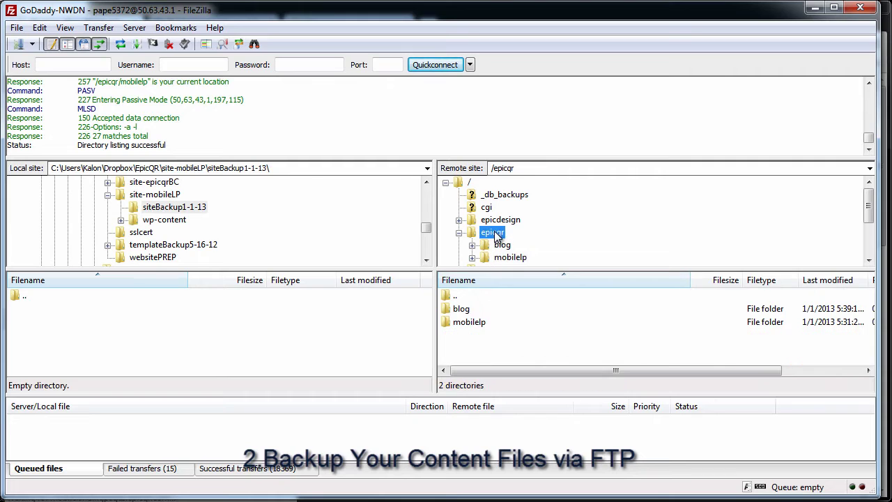
pyautogui.doubleClick(472, 324)
pyautogui.scroll(-3, 489, 343)
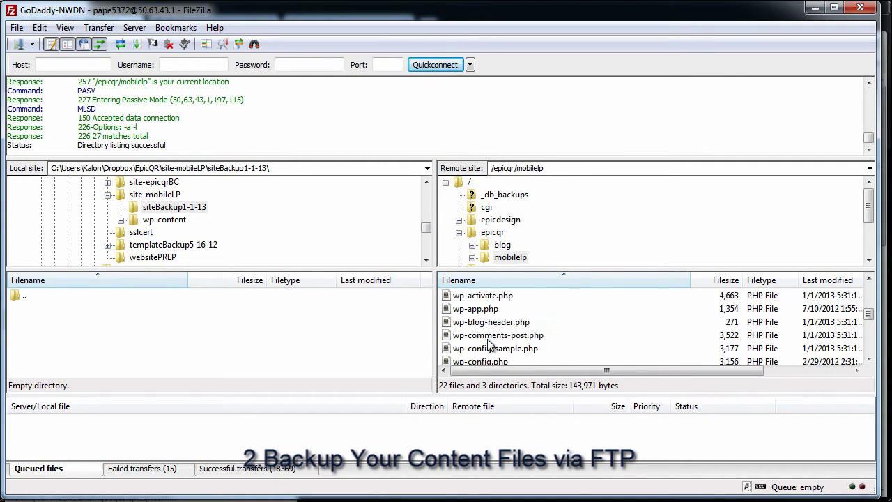
pyautogui.scroll(-3, 489, 343)
pyautogui.scroll(6, 490, 344)
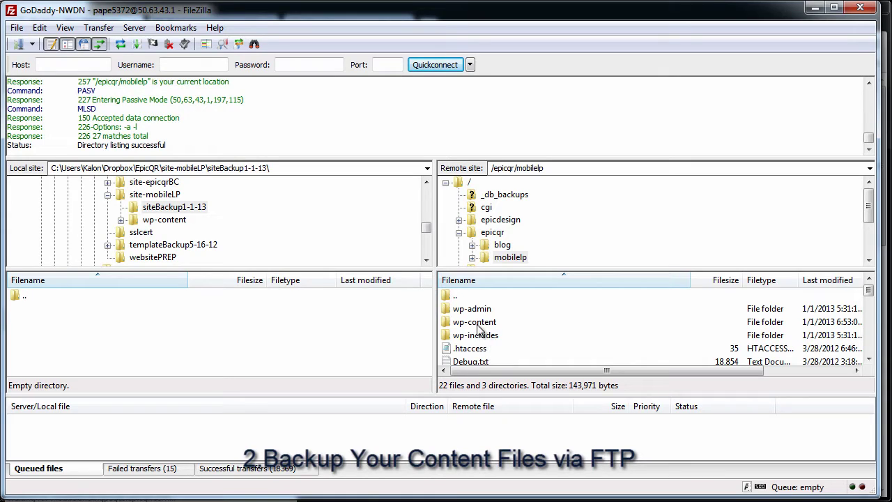
pyautogui.rightClick(481, 323)
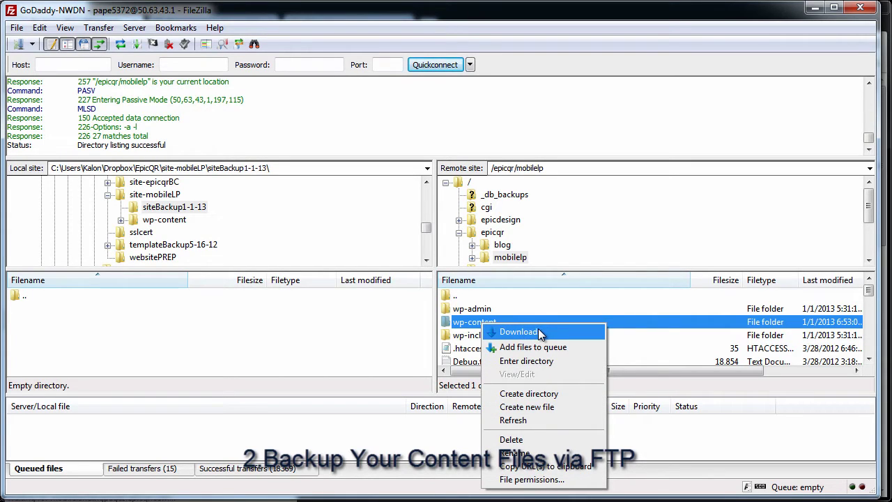
pyautogui.click(538, 331)
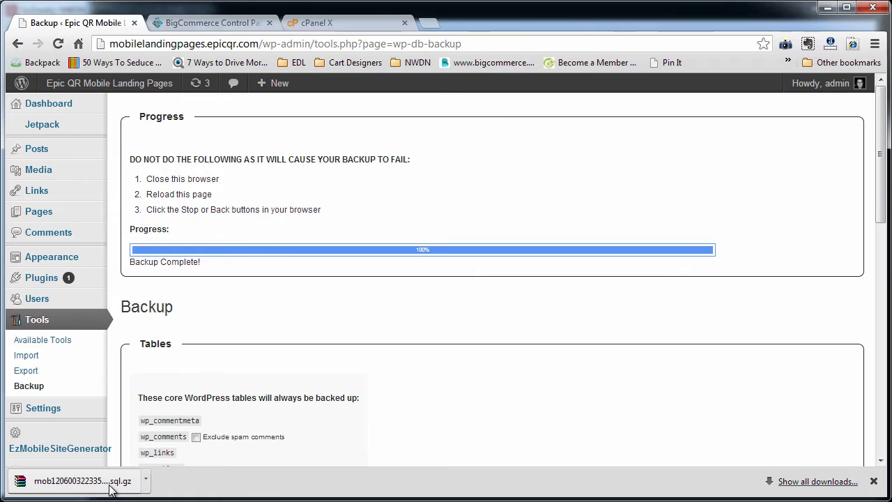
# - Show the 176 KB .sql.gz database backup in Downloads and cut it
pyautogui.click(146, 481)
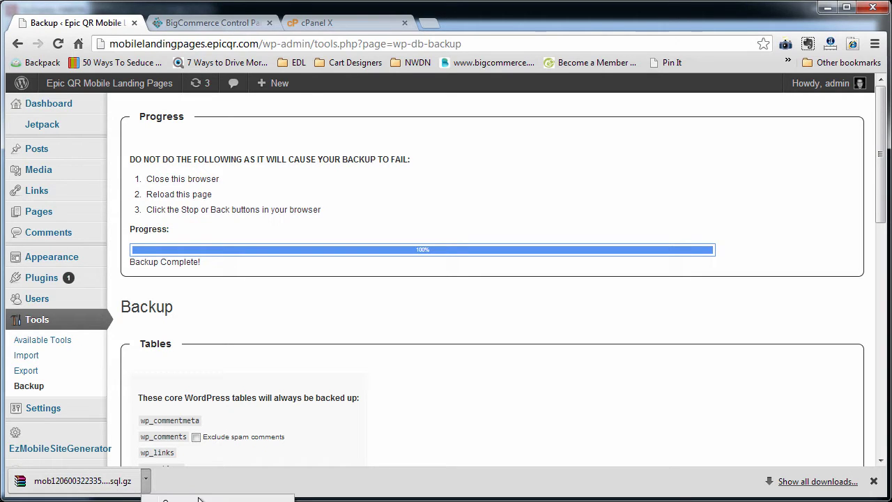
pyautogui.click(182, 499)
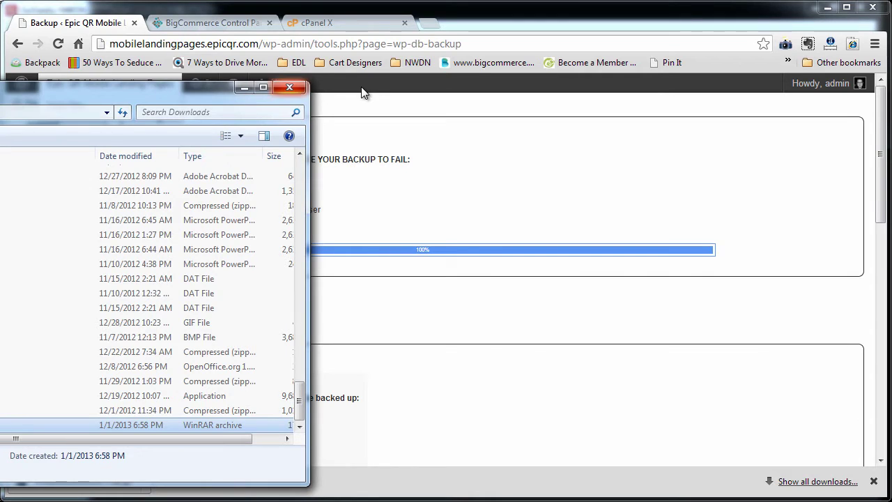
pyautogui.moveTo(175, 99); pyautogui.dragTo(640, 81)
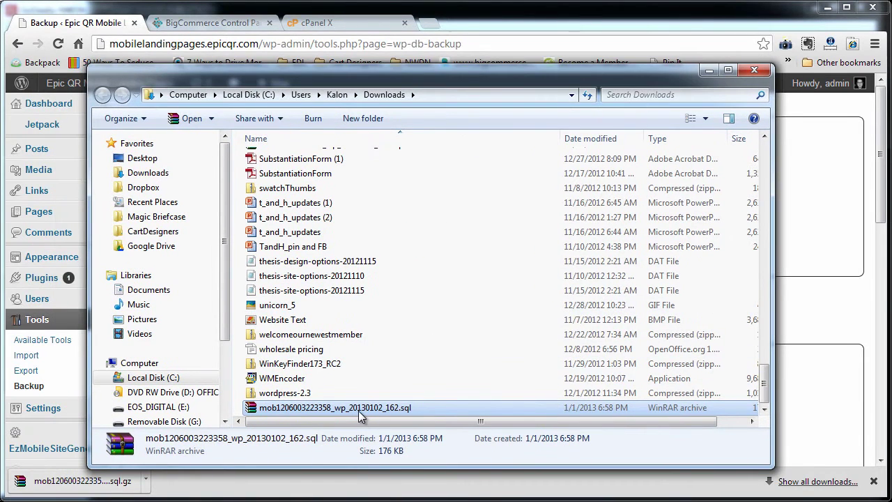
pyautogui.rightClick(343, 411)
pyautogui.rightClick(341, 410)
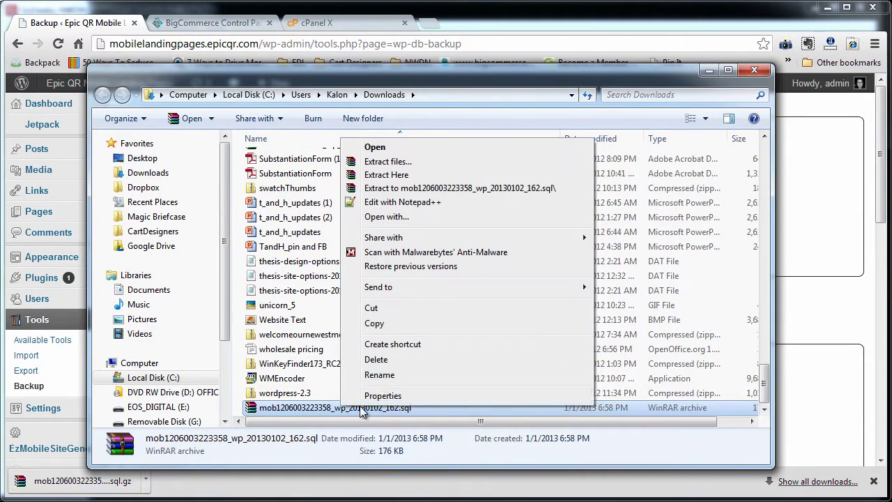
pyautogui.click(389, 311)
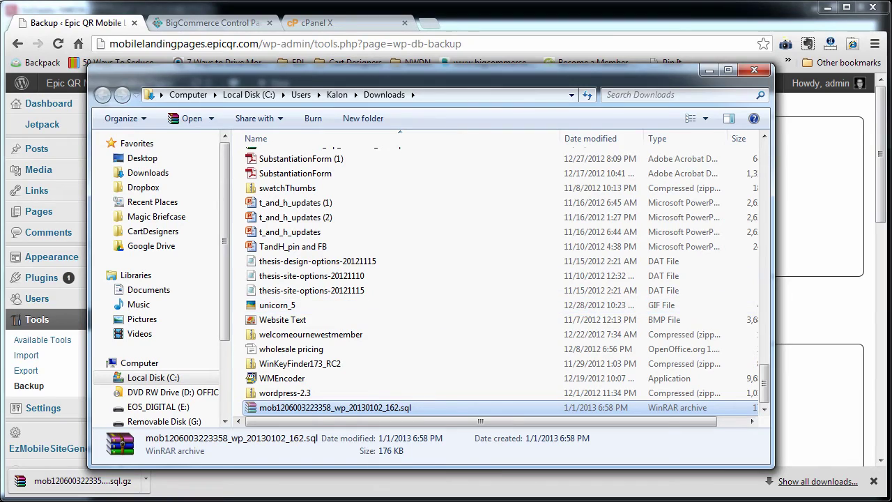
pyautogui.hotkey('alt', 'Tab')
# - Drag the .sql.gz database backup from Downloads into FileZilla's local siteBackup1-1-13 folder
pyautogui.rightClick(44, 342)
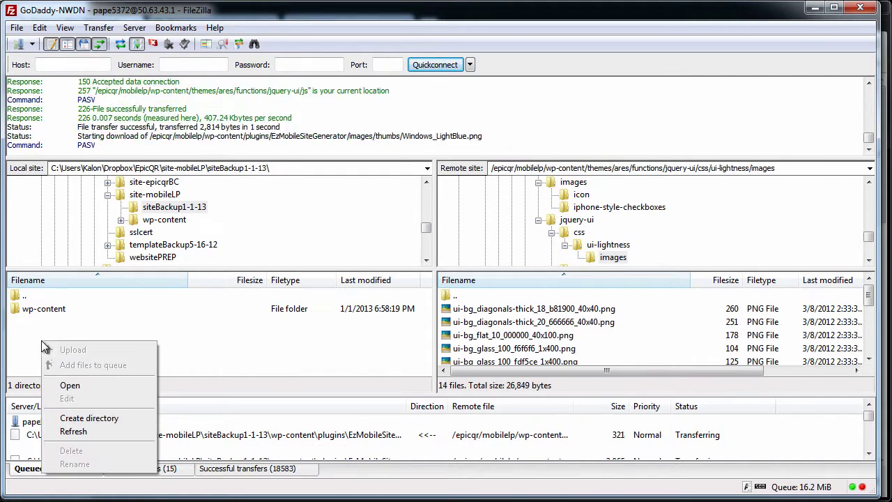
pyautogui.click(31, 324)
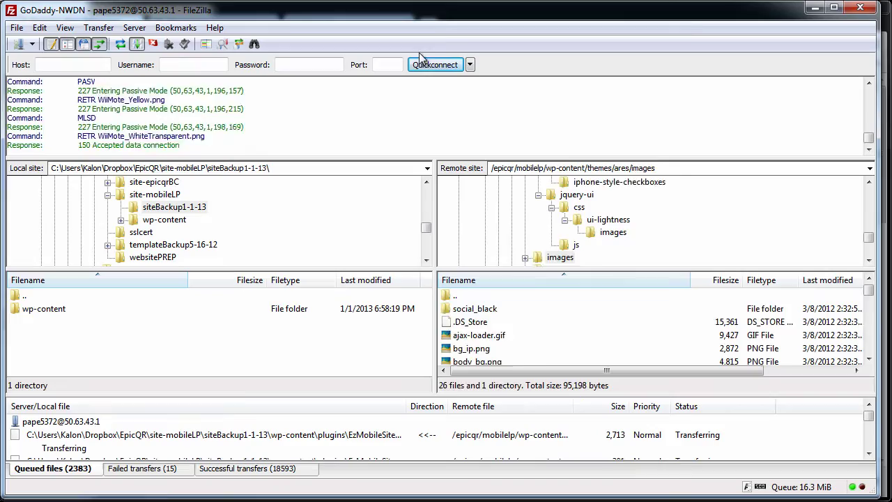
pyautogui.doubleClick(376, 17)
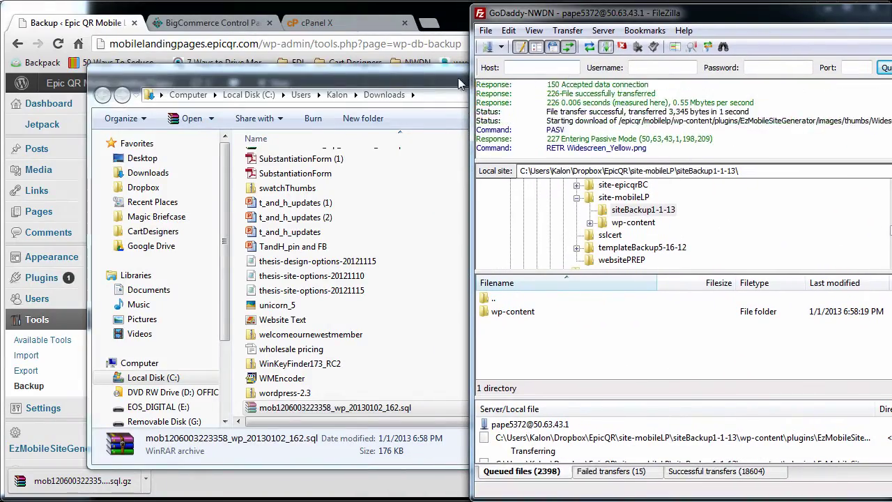
pyautogui.moveTo(352, 55); pyautogui.dragTo(119, 59)
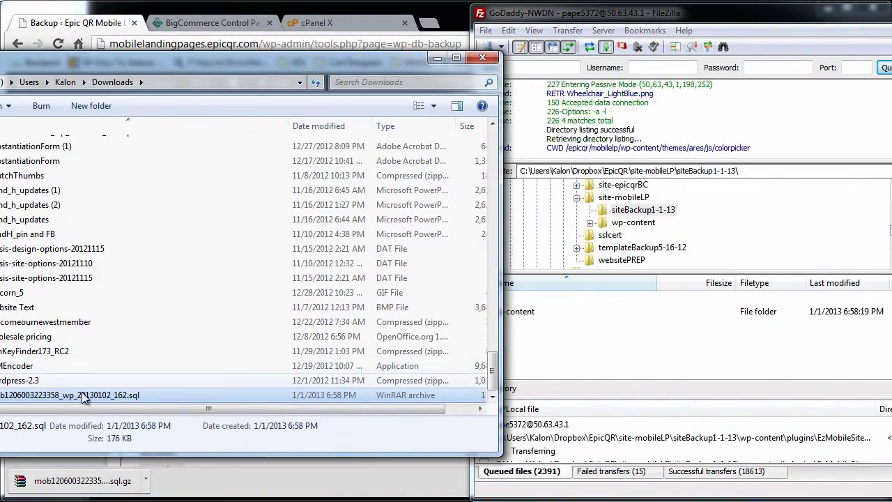
pyautogui.moveTo(112, 395); pyautogui.dragTo(573, 351)
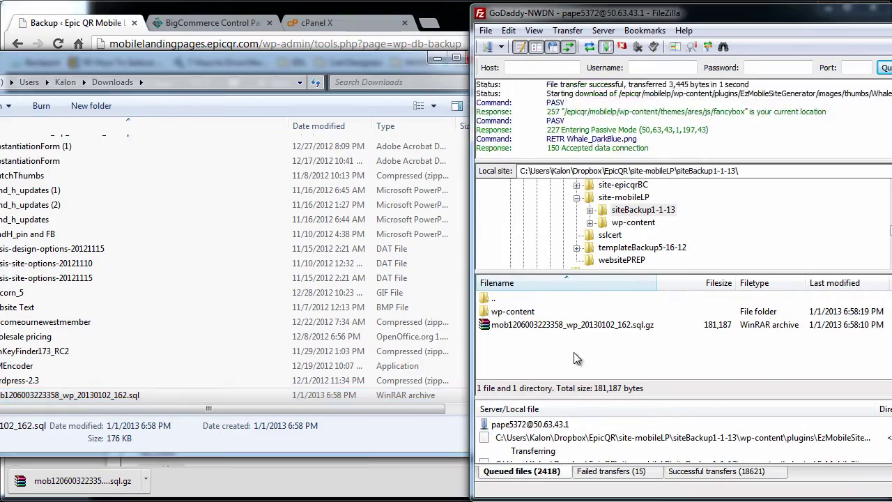
pyautogui.click(437, 58)
pyautogui.moveTo(571, 12); pyautogui.dragTo(155, 11)
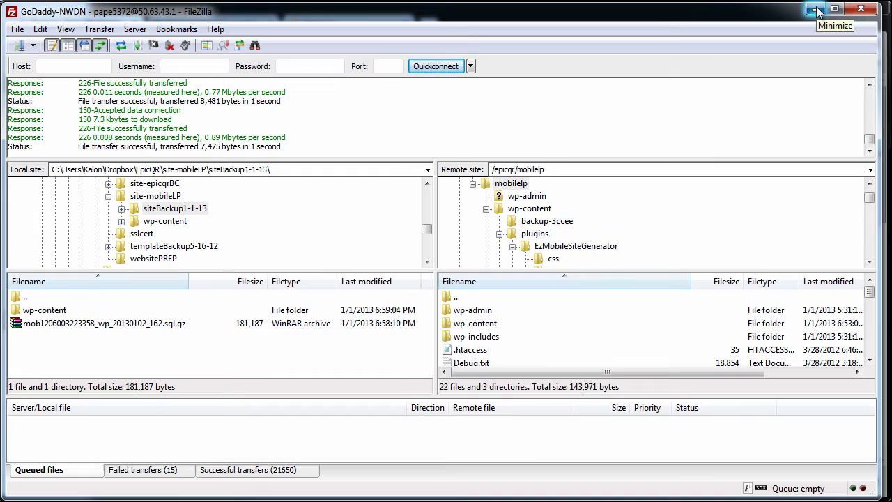
# - Change the mobilelandingpages A record in BigCommerce DNS from 50.63.43.1 to 69.194.235.203
pyautogui.click(818, 9)
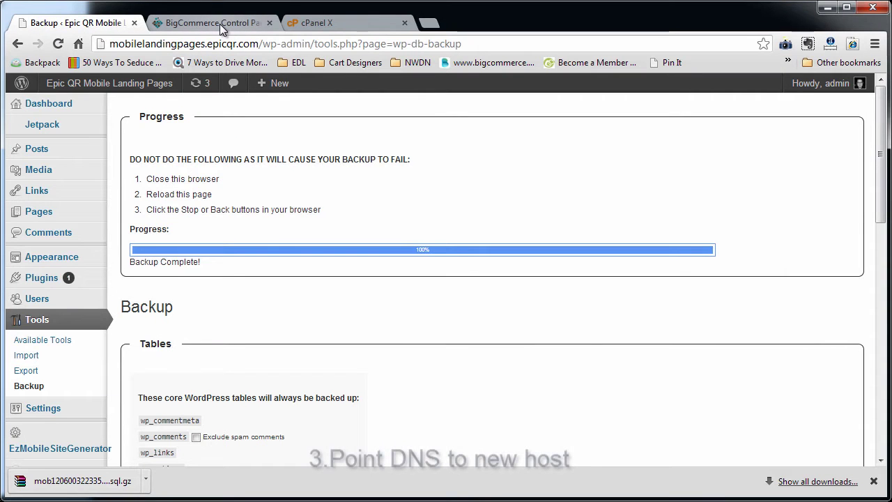
pyautogui.click(219, 23)
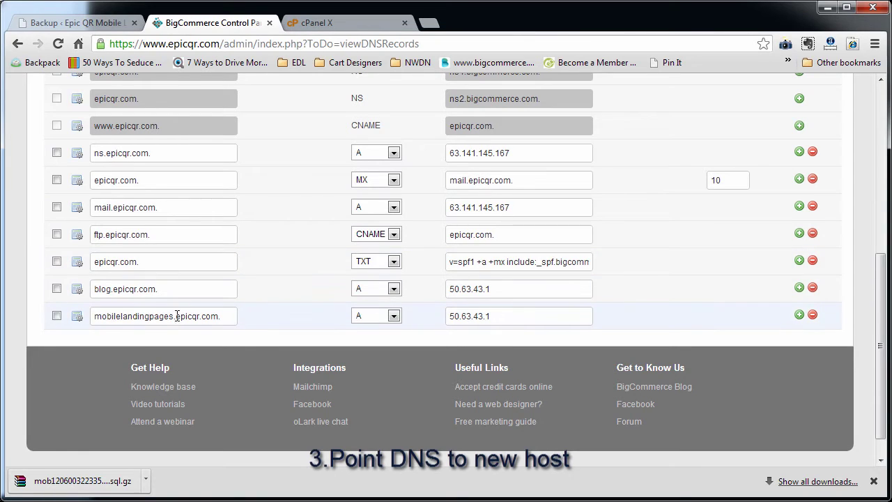
pyautogui.moveTo(500, 316); pyautogui.dragTo(320, 339)
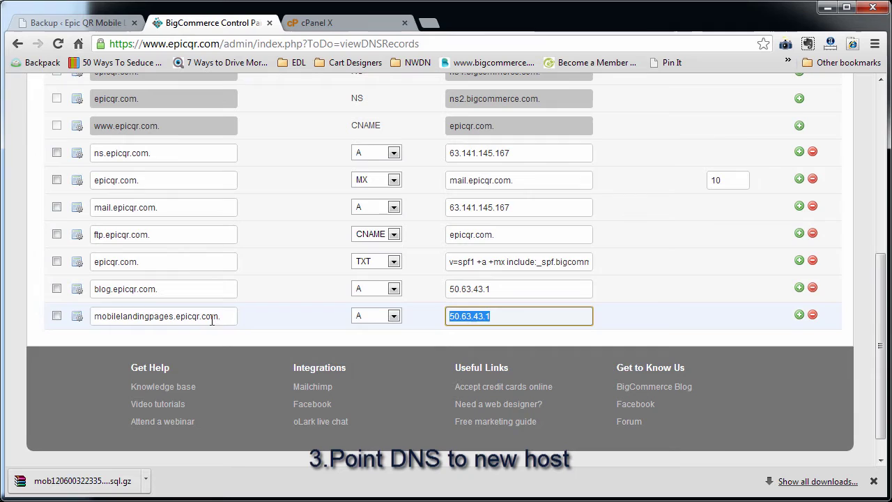
pyautogui.moveTo(220, 317); pyautogui.dragTo(161, 318)
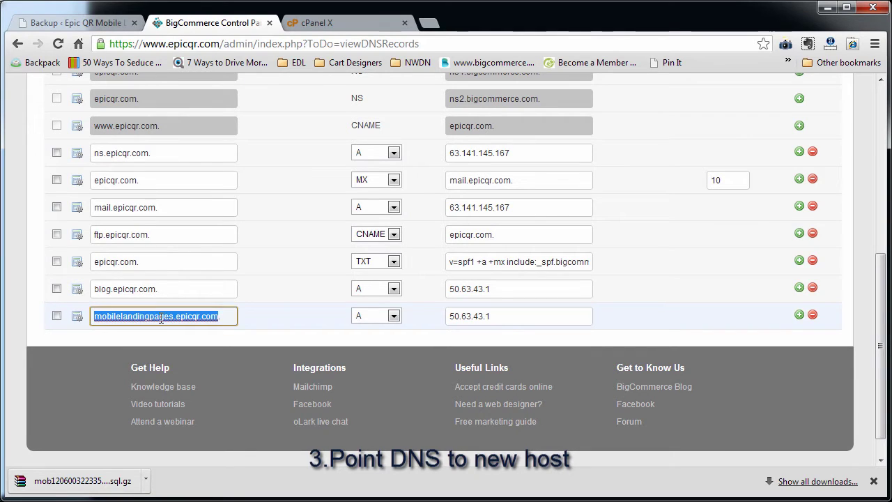
pyautogui.doubleClick(470, 317)
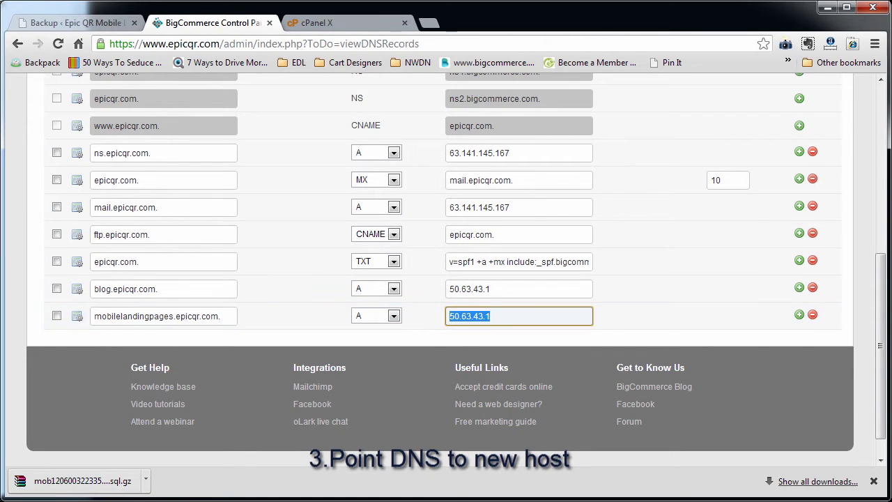
pyautogui.hotkey('alt', 'Tab')
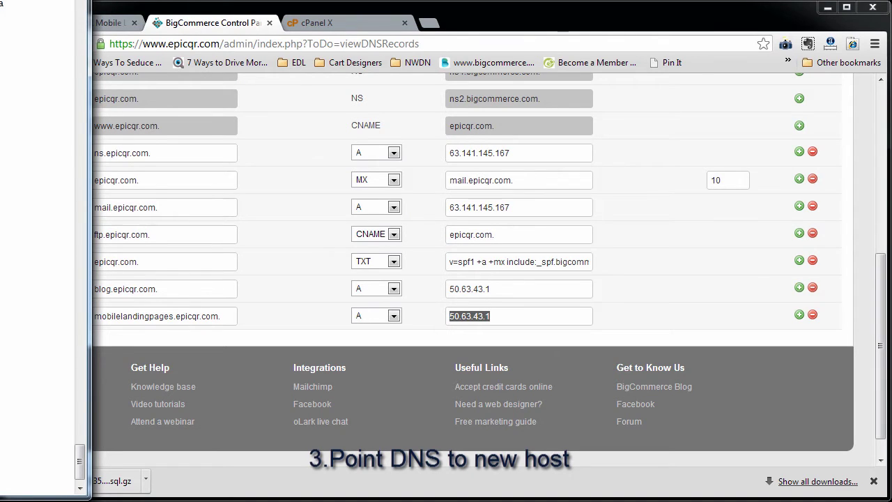
pyautogui.click(530, 313)
pyautogui.hotkey('ctrl', 'a')
pyautogui.write('69.194.235.203')
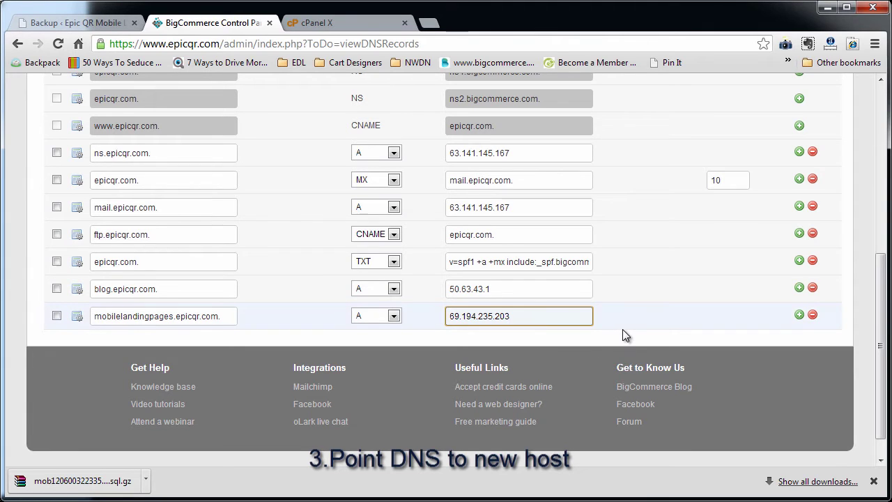
pyautogui.press('Return')
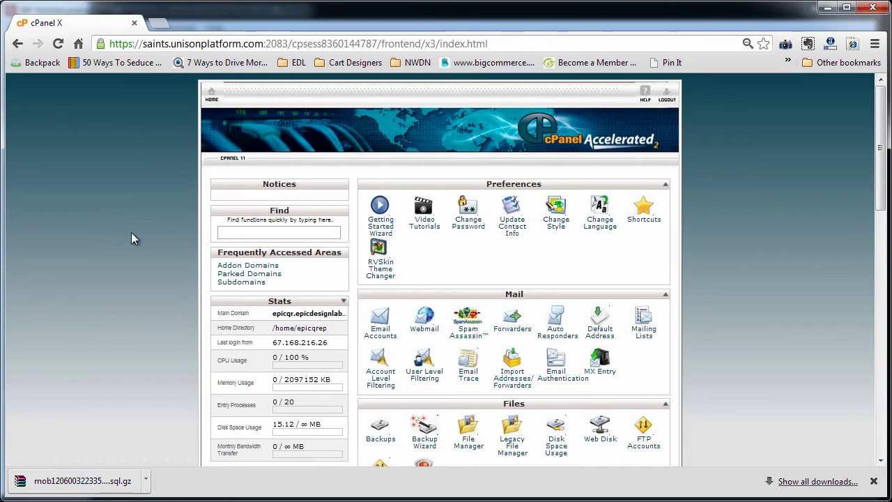
# - Install WordPress through Softaculous on the domain mobilelandingpages.epicqr.com
pyautogui.scroll(-6, 143, 274)
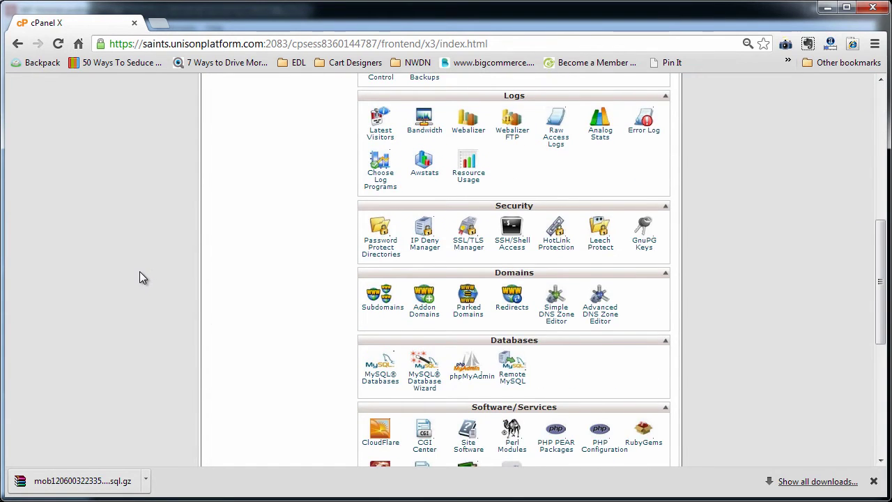
pyautogui.scroll(-5, 141, 275)
pyautogui.click(377, 328)
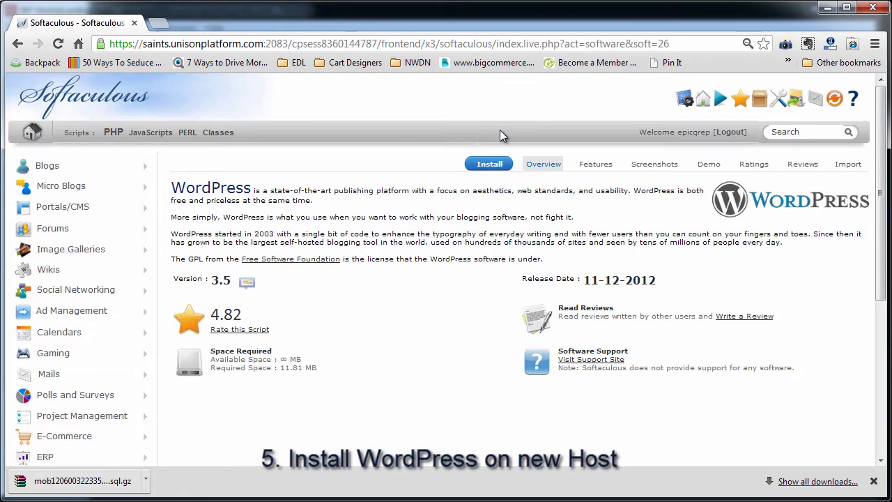
pyautogui.click(491, 165)
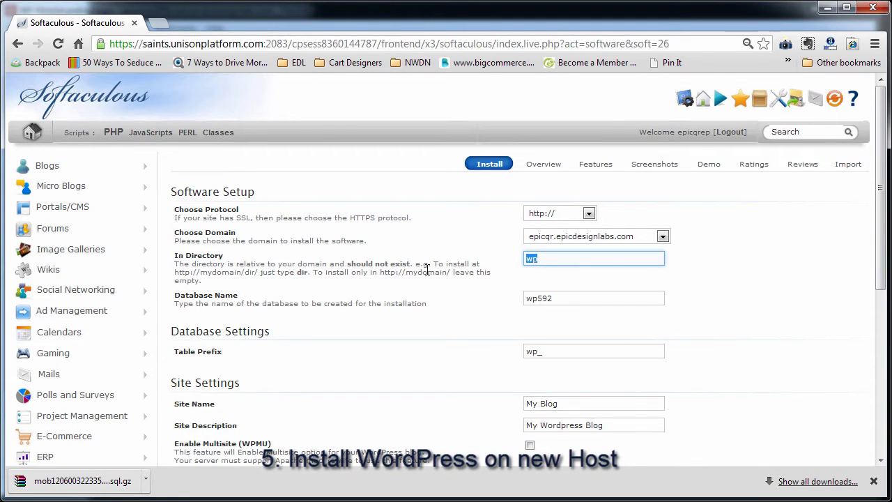
pyautogui.press('Tab')
pyautogui.click(558, 213)
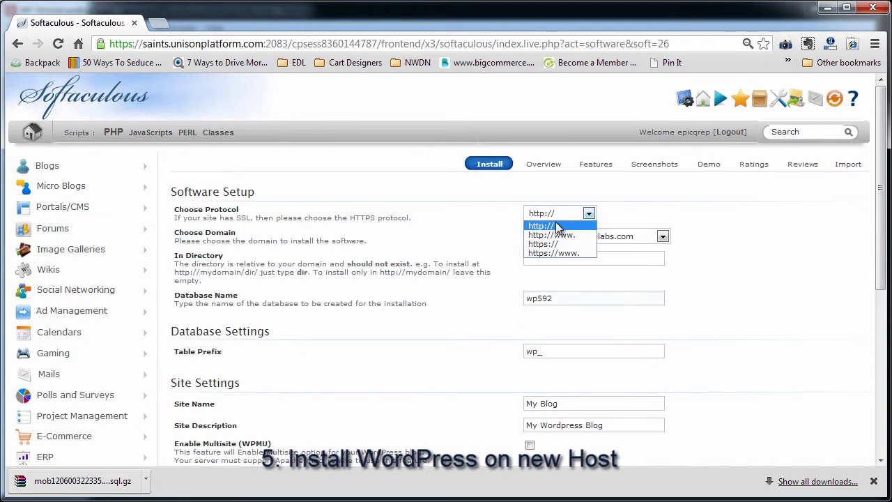
pyautogui.click(608, 239)
pyautogui.click(591, 267)
pyautogui.scroll(-4, 431, 378)
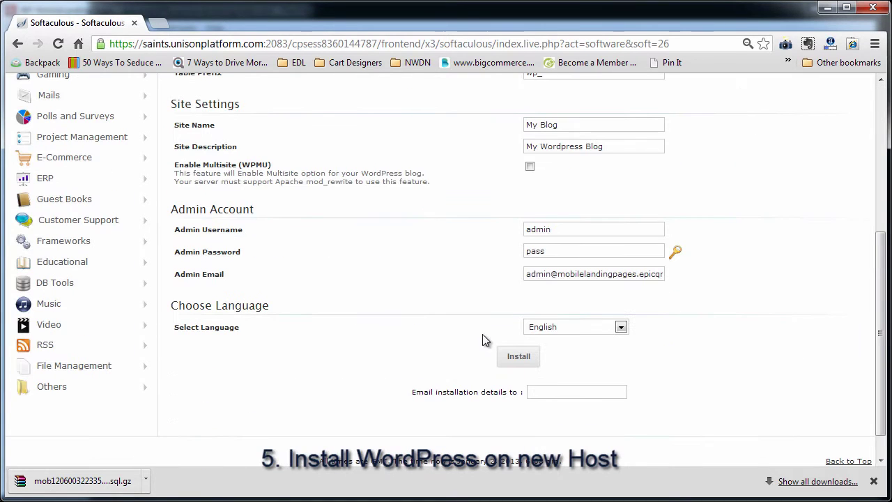
pyautogui.scroll(-1, 519, 370)
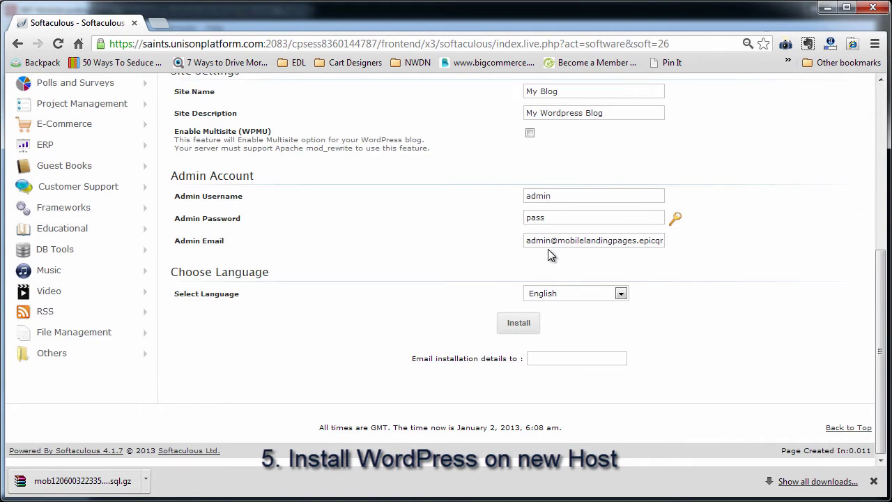
pyautogui.click(518, 326)
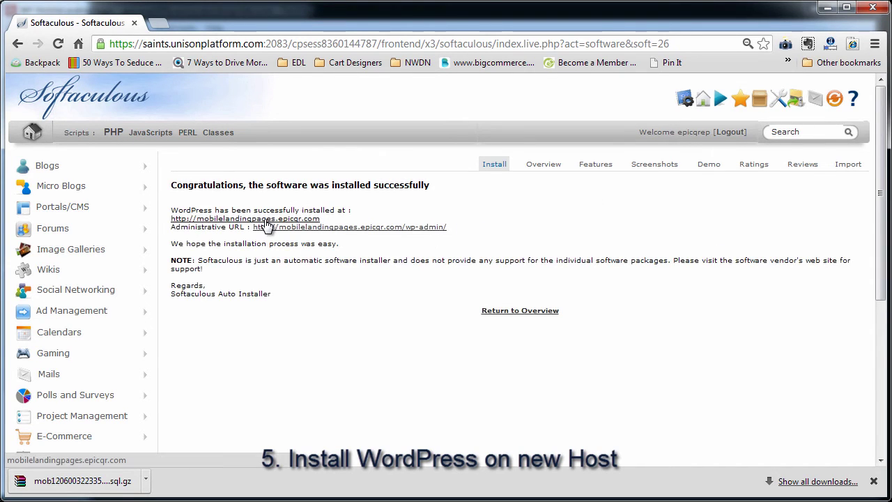
# - Open the newly installed blog to check it loads, then return to the success page
pyautogui.click(265, 221)
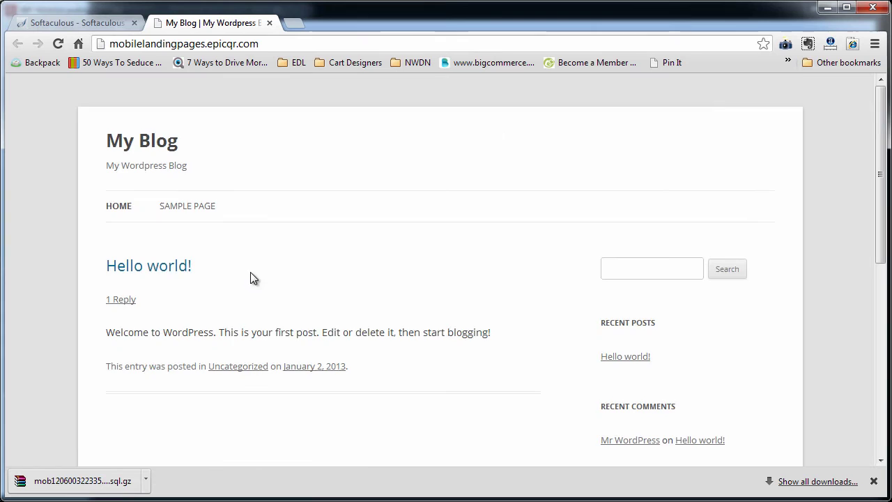
pyautogui.scroll(-4, 219, 307)
pyautogui.scroll(5, 219, 305)
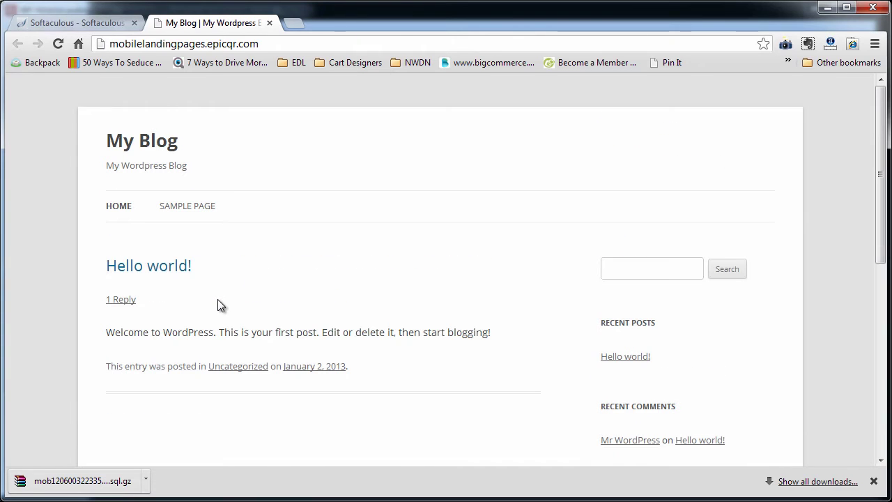
pyautogui.click(93, 22)
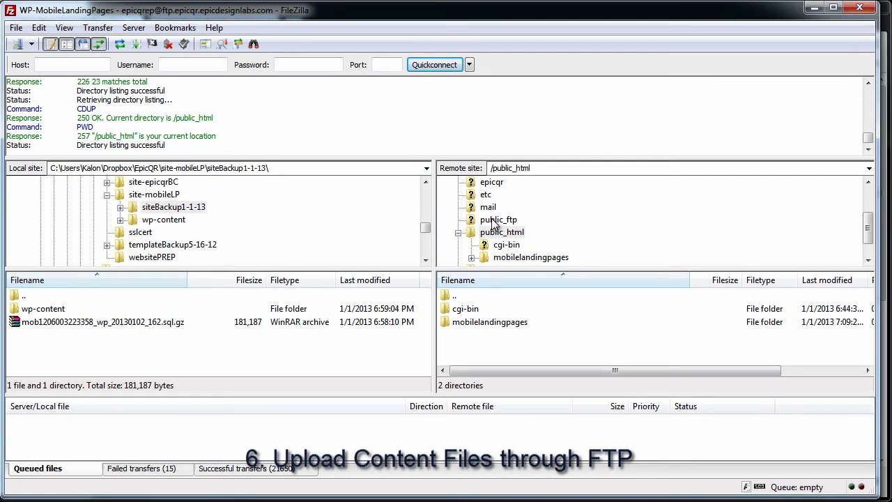
# - Open public_html > mobilelandingpages in FileZilla's remote site tree
pyautogui.click(16, 28)
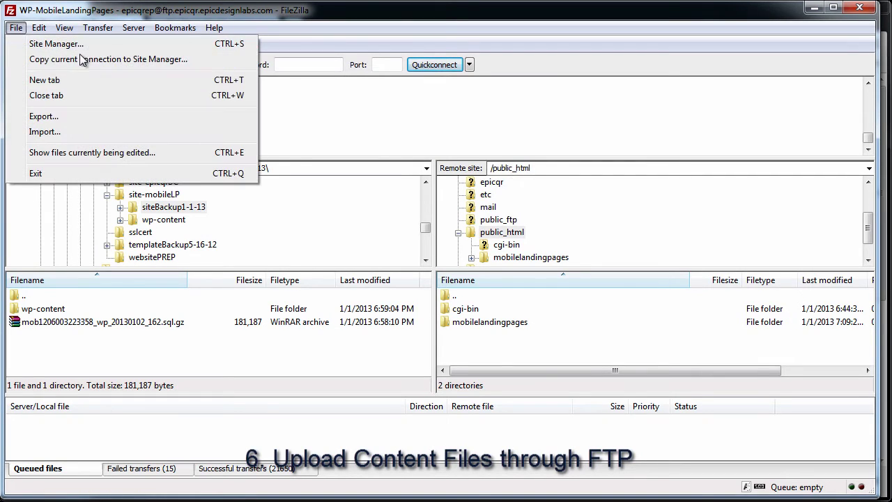
pyautogui.click(550, 168)
pyautogui.click(505, 234)
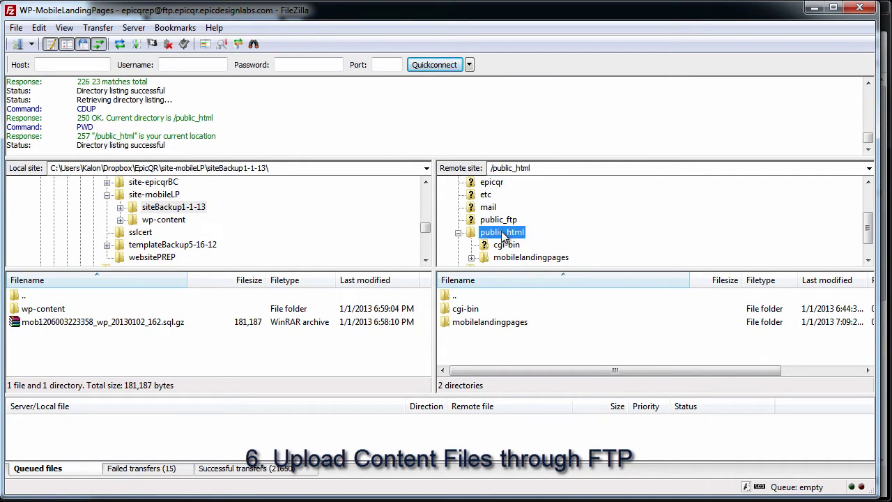
pyautogui.scroll(-1, 513, 256)
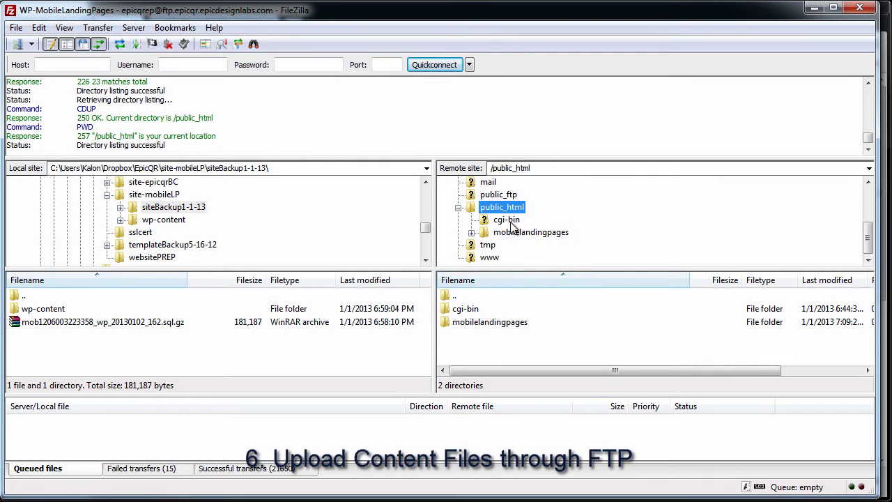
pyautogui.click(512, 233)
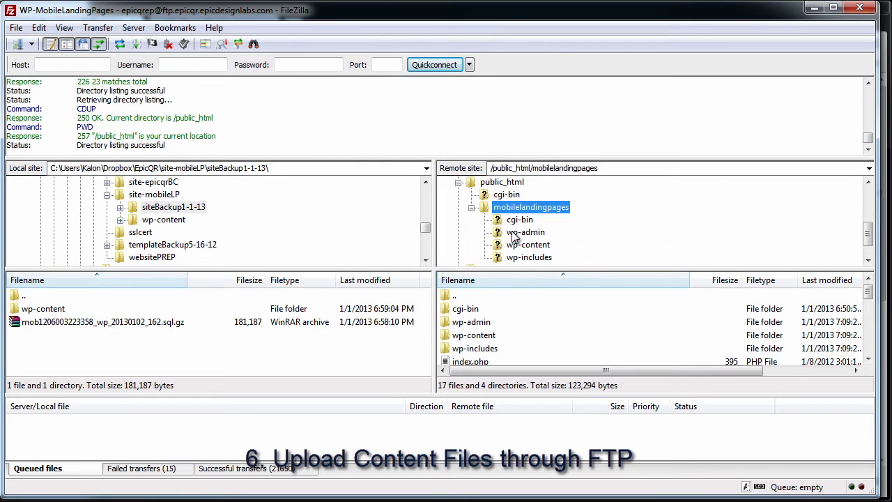
# - Open the wp-content folder on both the server and the local backup
pyautogui.click(483, 324)
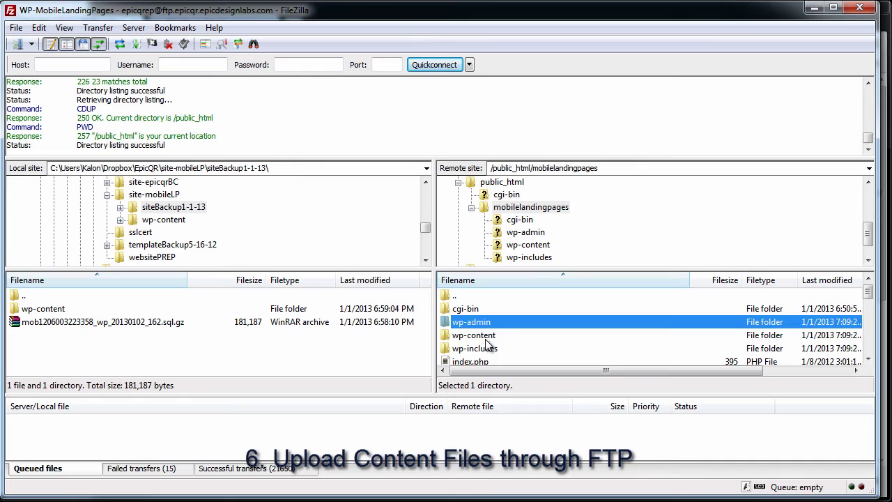
pyautogui.click(486, 346)
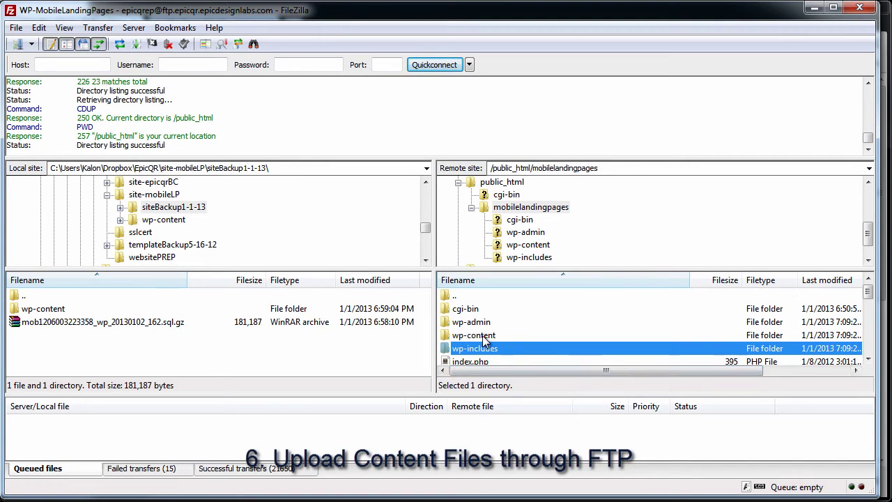
pyautogui.doubleClick(486, 336)
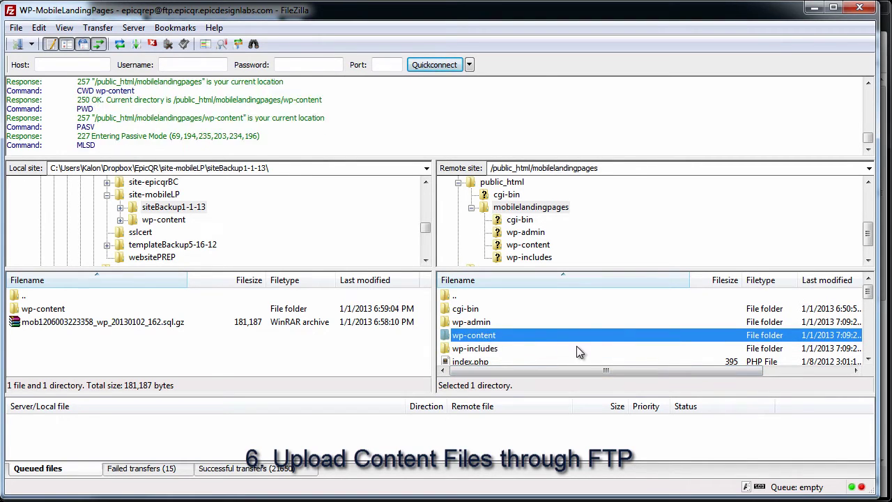
pyautogui.doubleClick(50, 310)
# - Delete the server's plugins, themes and uploads folders and index.php from wp-content
pyautogui.click(472, 310)
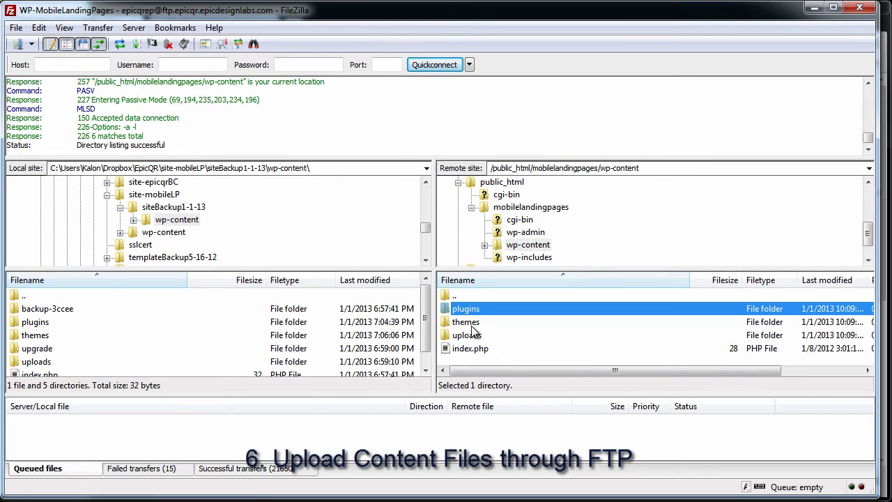
pyautogui.keyDown('shift'); pyautogui.click(476, 338); pyautogui.keyUp('shift')
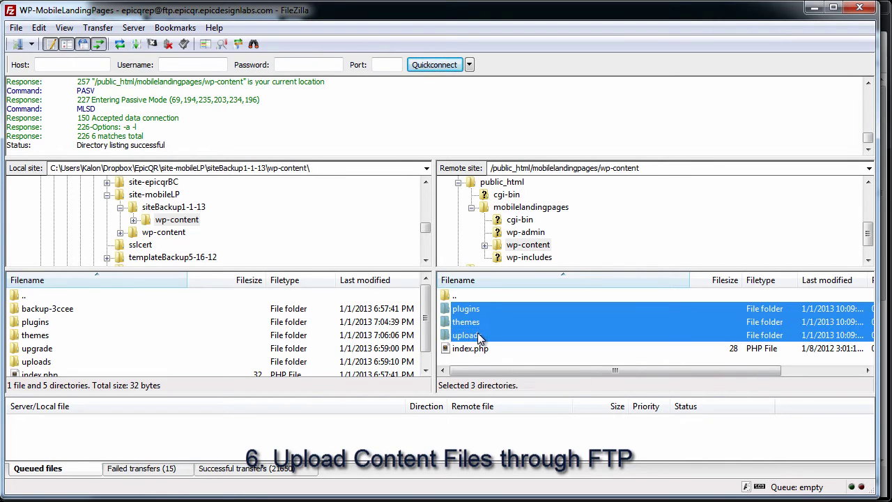
pyautogui.keyDown('shift'); pyautogui.click(483, 350); pyautogui.keyUp('shift')
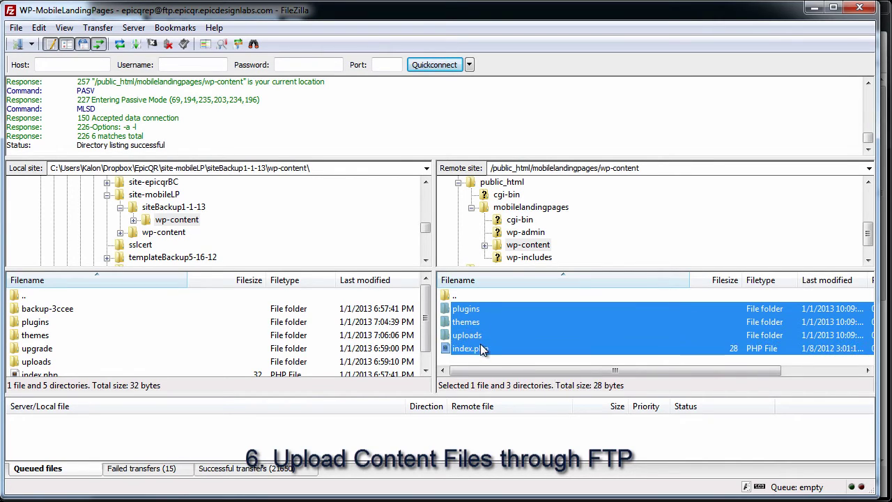
pyautogui.press('Delete')
pyautogui.click(425, 339)
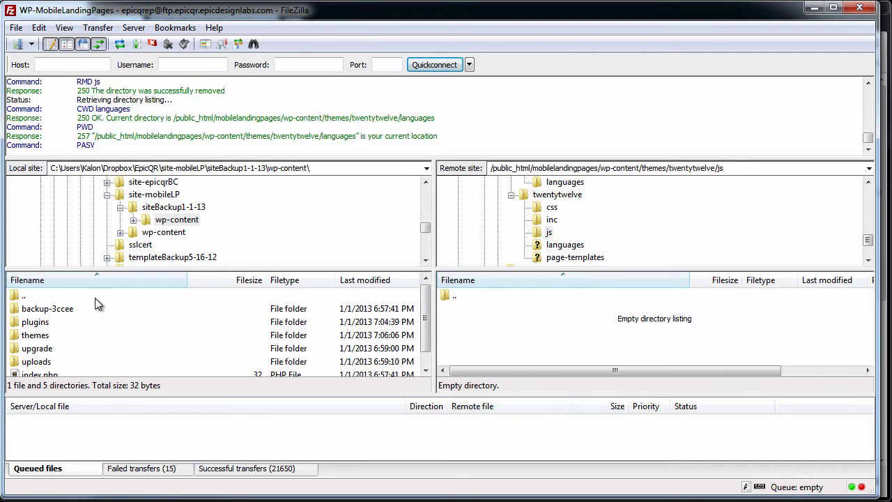
# - Upload every item in local siteBackup1-1-13/wp-content to the server's wp-content
pyautogui.click(46, 311)
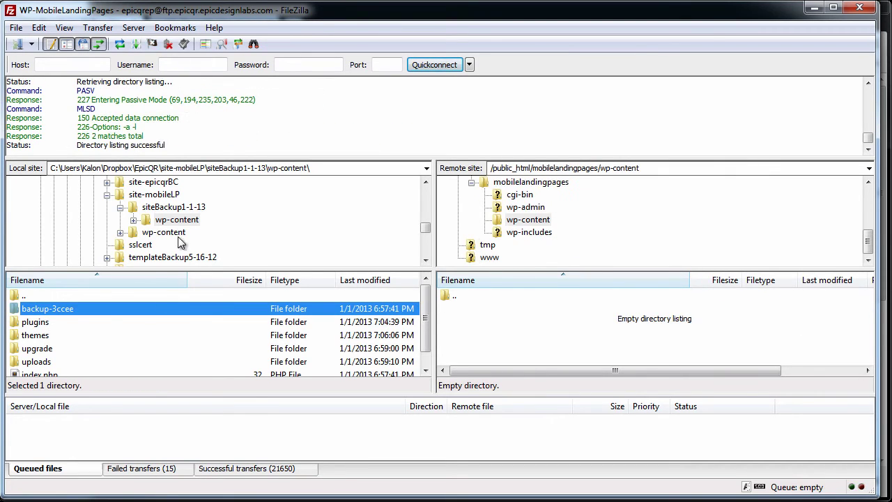
pyautogui.click(182, 209)
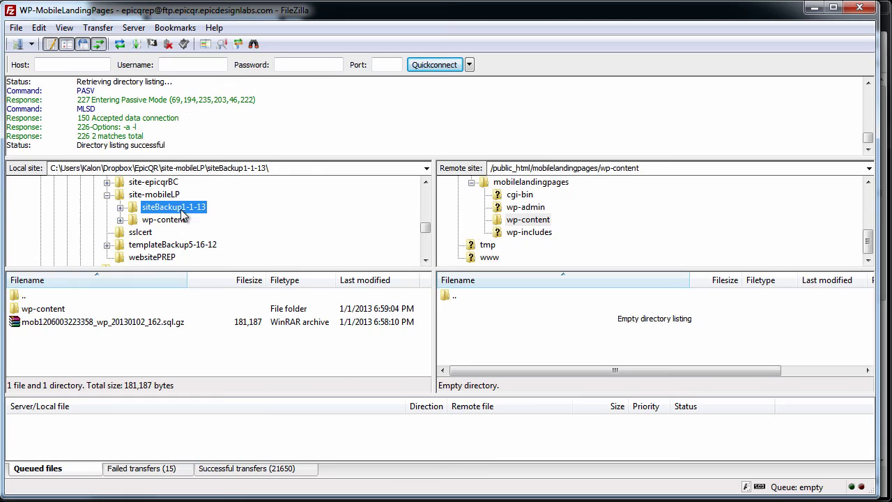
pyautogui.click(44, 313)
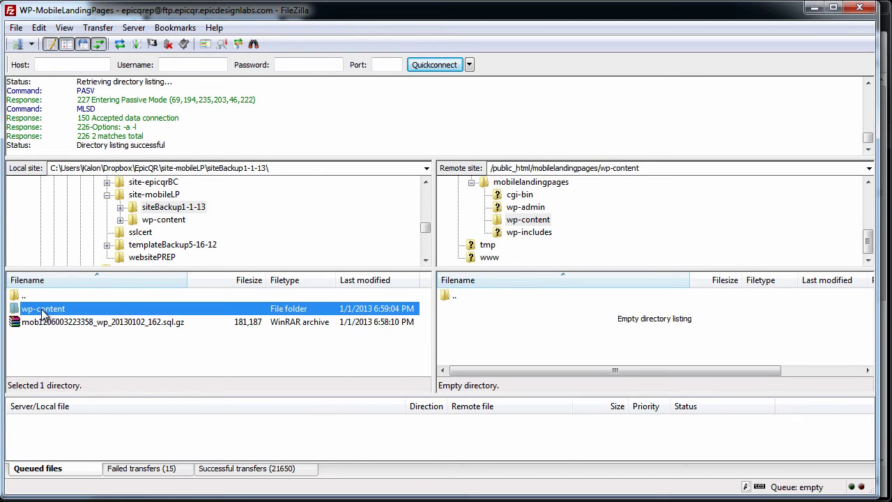
pyautogui.doubleClick(95, 315)
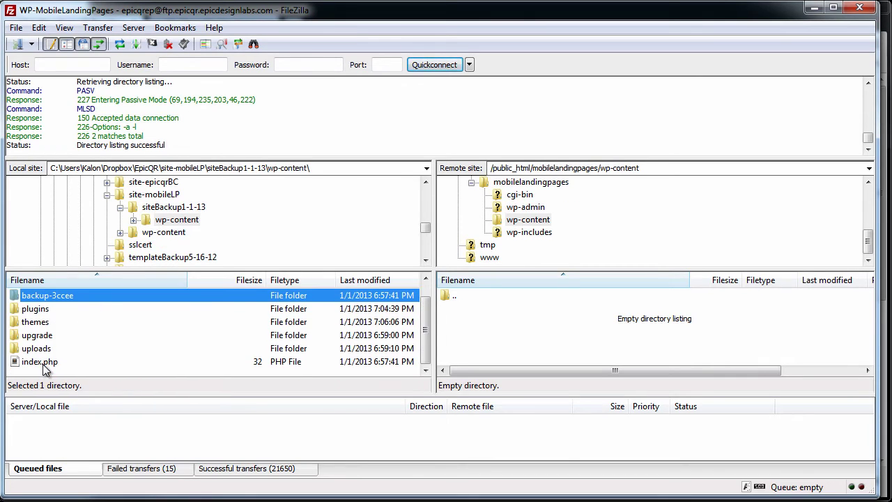
pyautogui.keyDown('shift'); pyautogui.click(44, 368); pyautogui.keyUp('shift')
pyautogui.rightClick(59, 295)
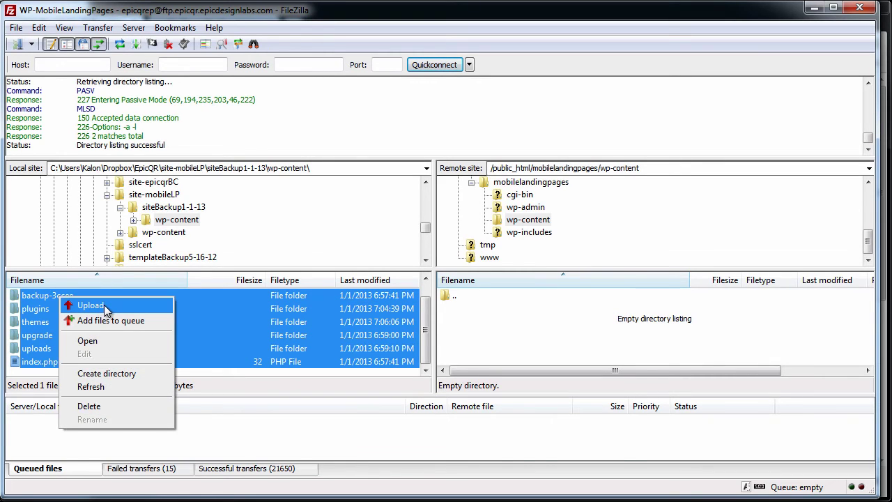
pyautogui.click(104, 304)
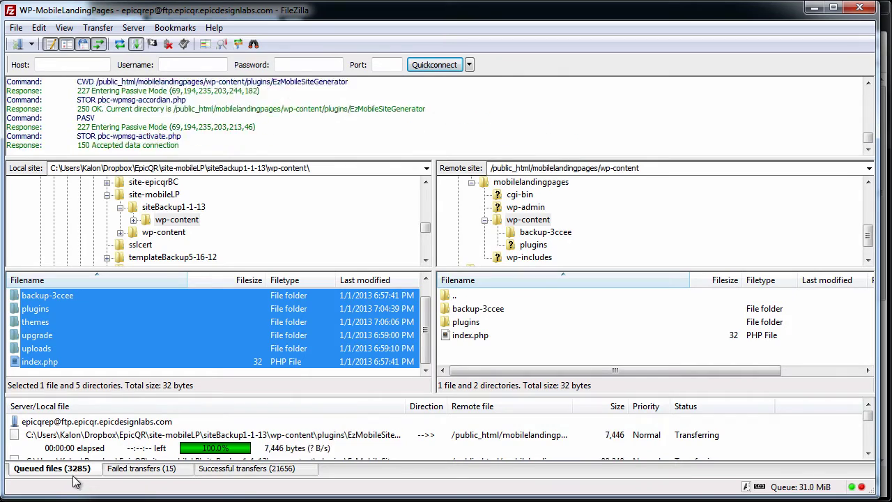
# - Open phpMyAdmin from the Databases section of the cPanel home page
pyautogui.click(813, 8)
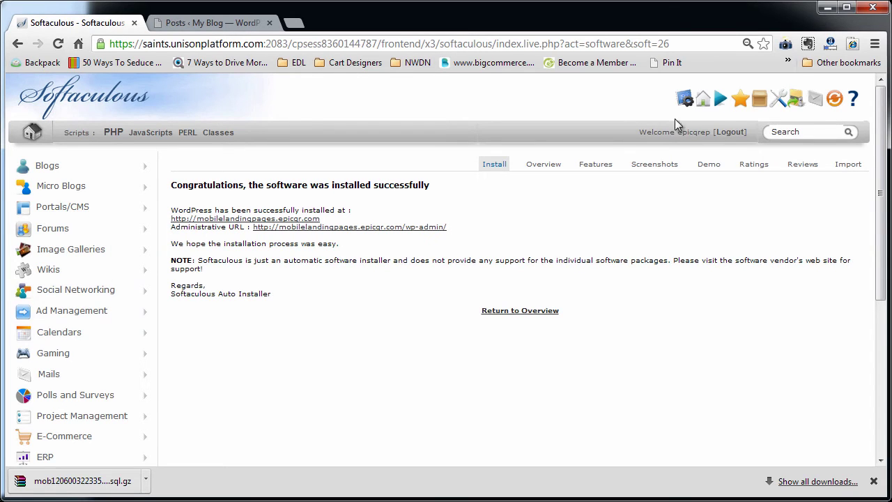
pyautogui.click(683, 98)
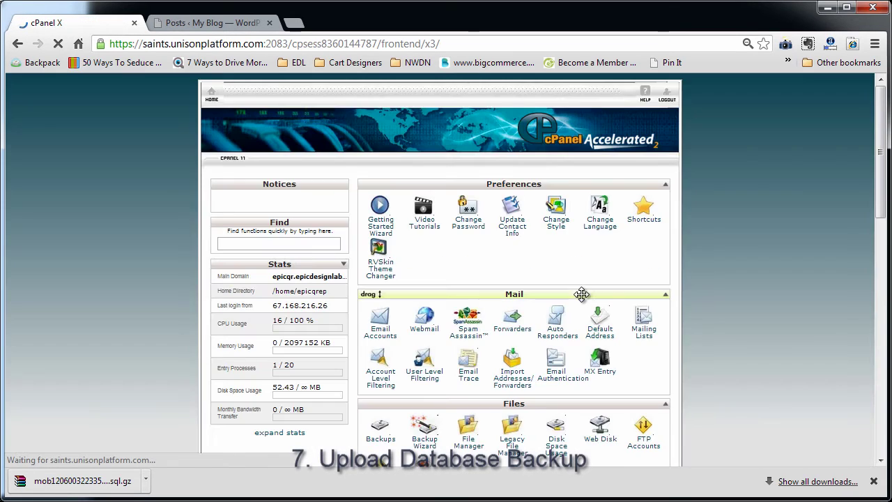
pyautogui.scroll(-5, 460, 339)
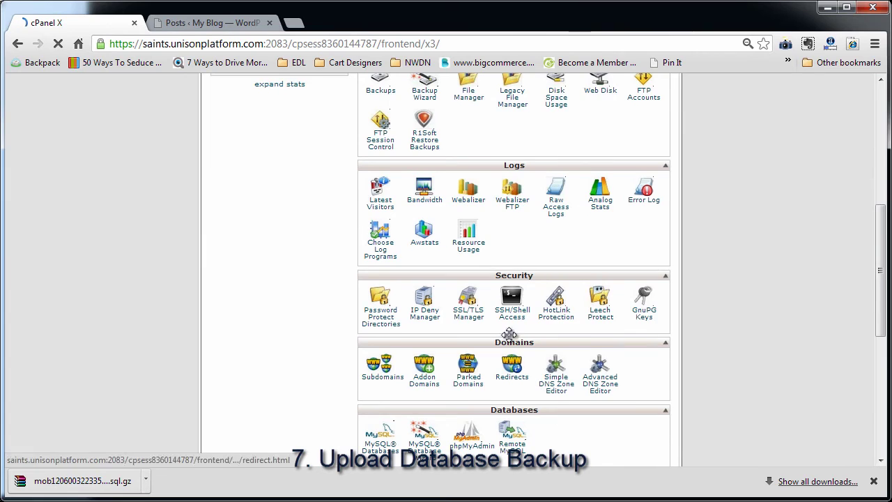
pyautogui.scroll(-4, 559, 404)
pyautogui.scroll(-3, 558, 402)
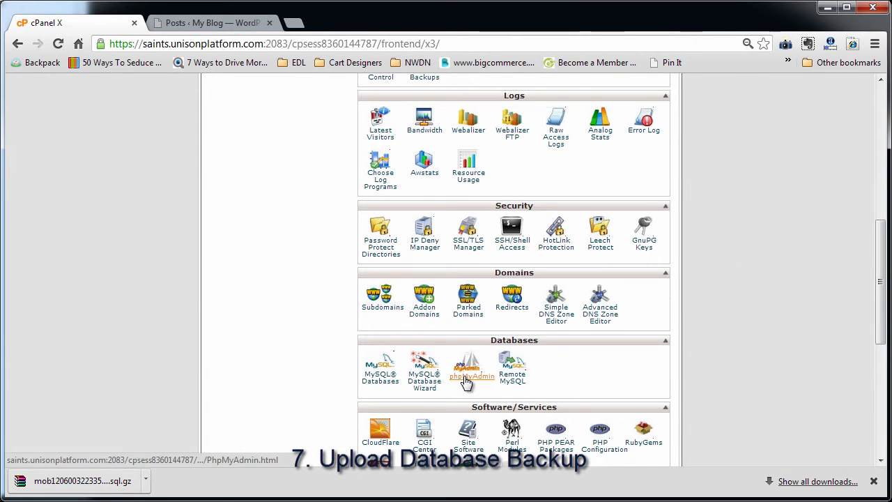
pyautogui.click(465, 379)
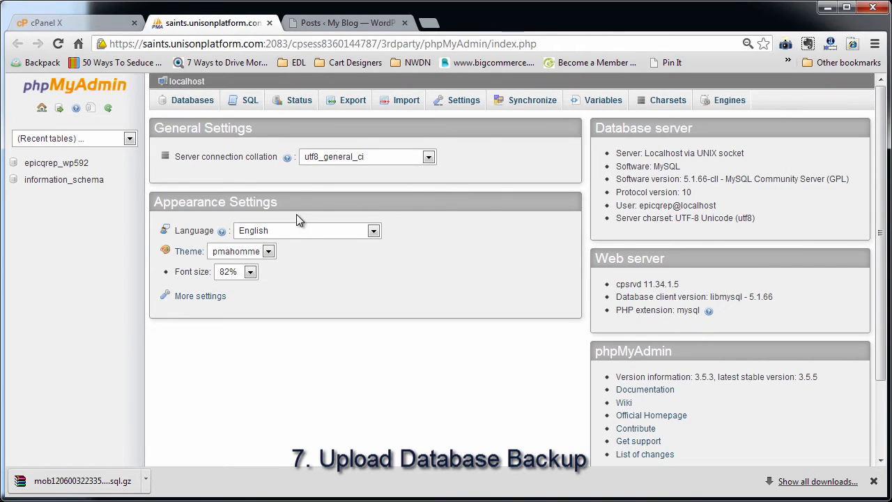
# - Browse the 141 rows of the wp_options table in epicqrep_wp592
pyautogui.click(64, 165)
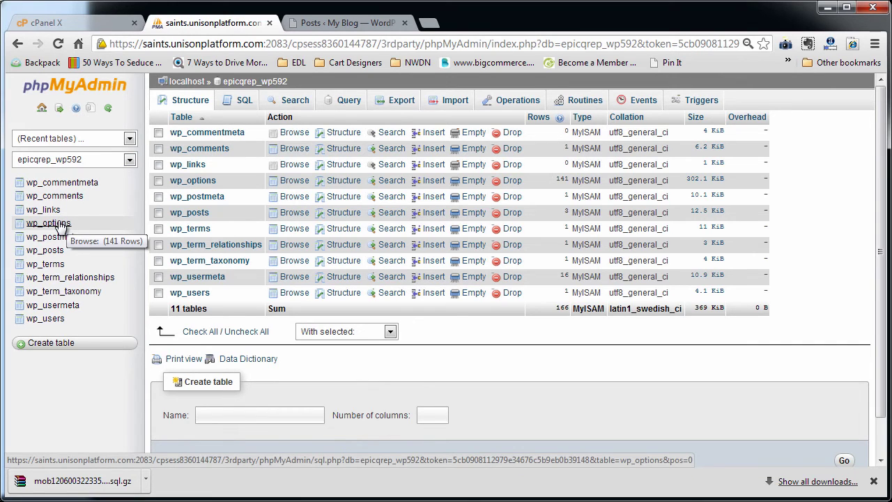
pyautogui.click(60, 224)
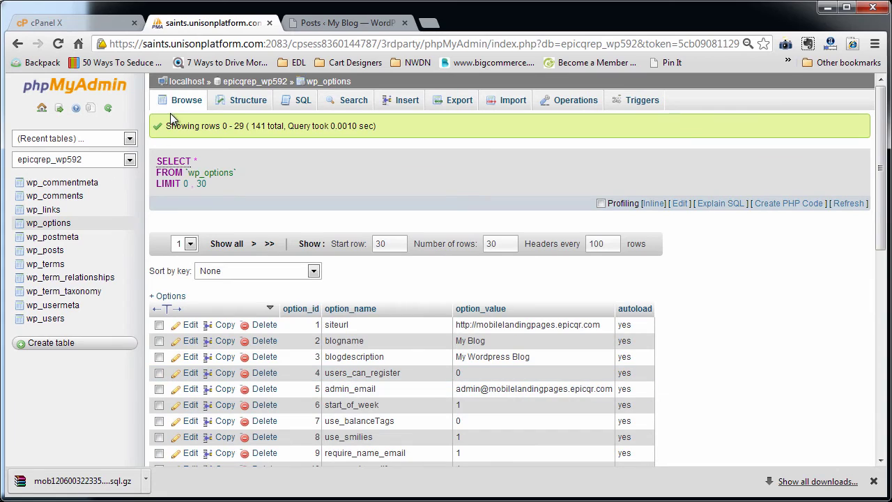
pyautogui.scroll(-6, 278, 344)
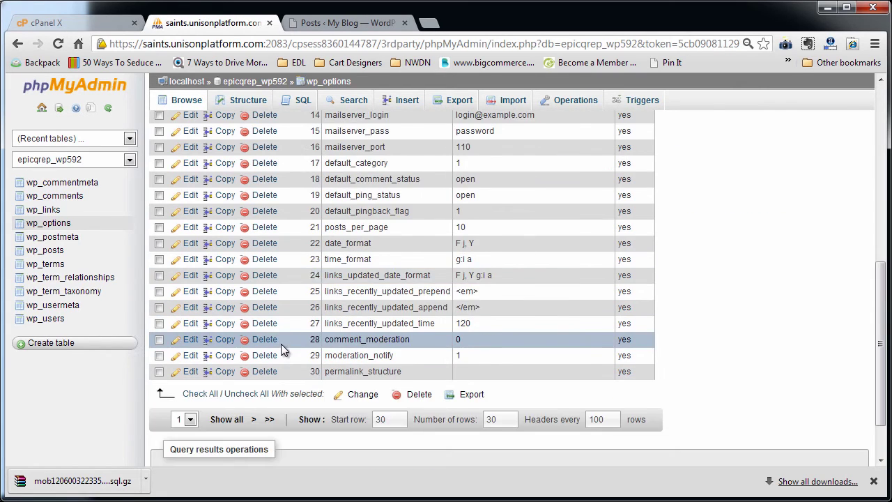
pyautogui.scroll(-1, 281, 343)
pyautogui.scroll(7, 281, 343)
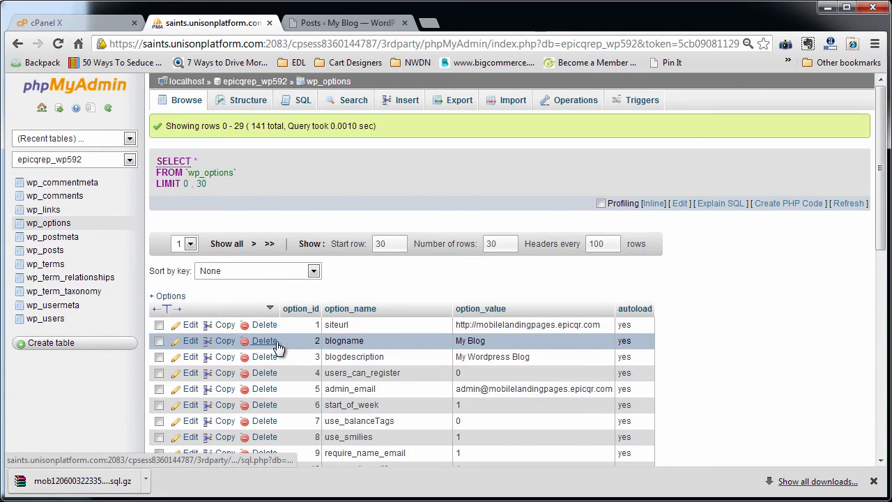
pyautogui.scroll(-1, 334, 278)
pyautogui.scroll(1, 410, 279)
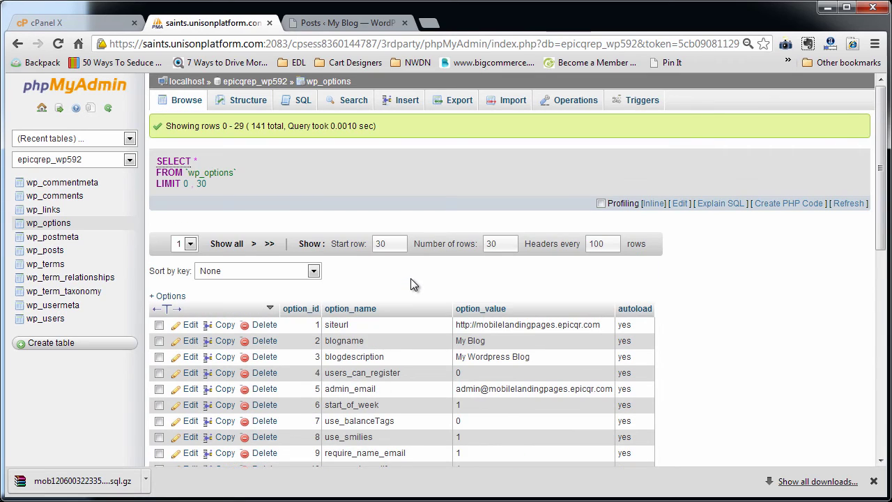
pyautogui.click(514, 105)
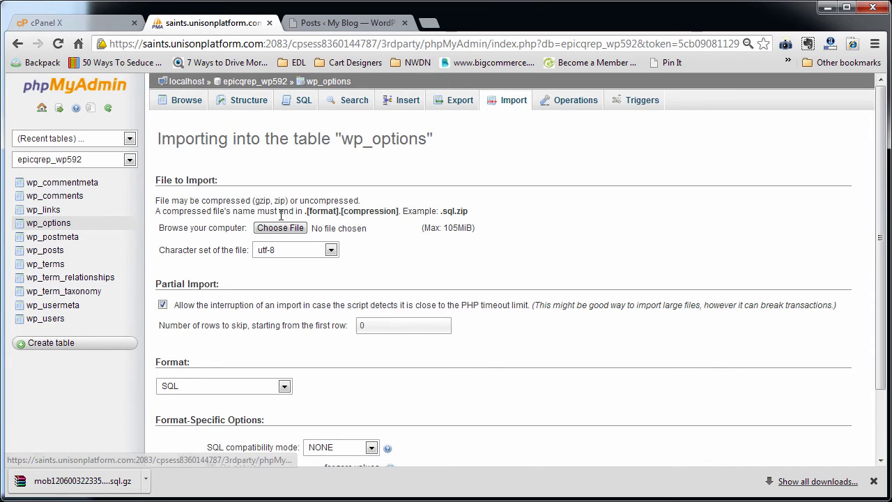
pyautogui.click(287, 228)
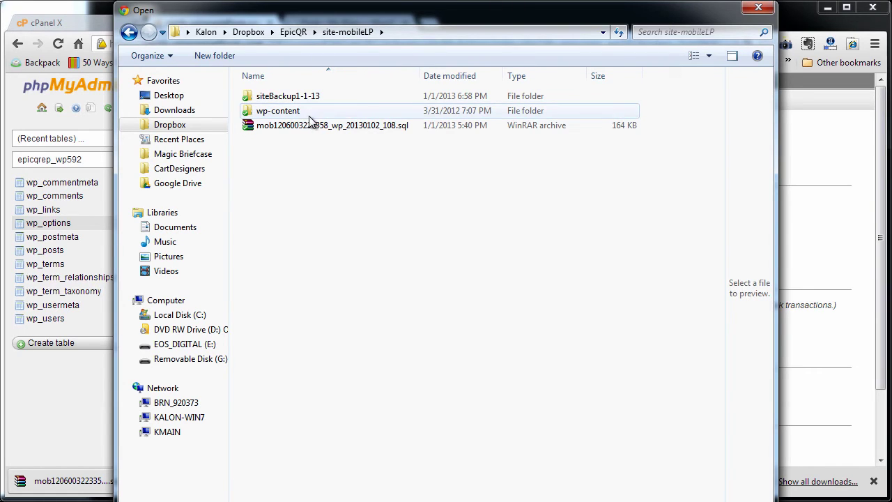
pyautogui.click(330, 126)
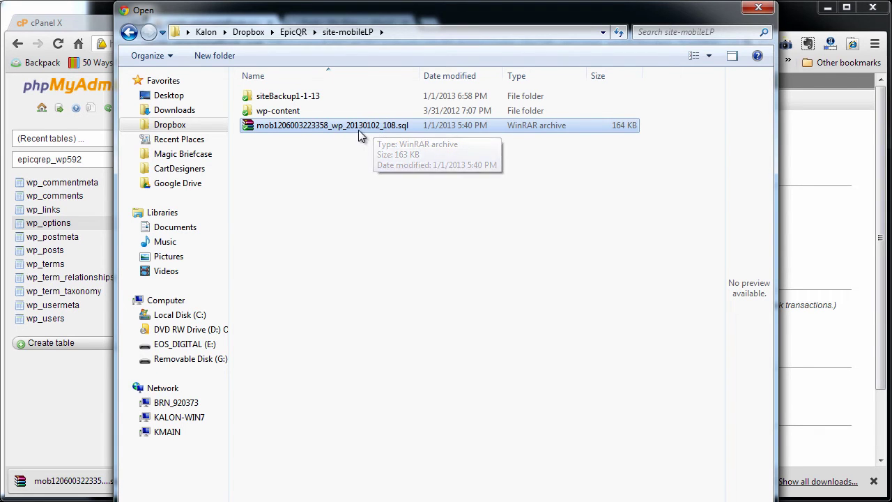
pyautogui.doubleClick(361, 127)
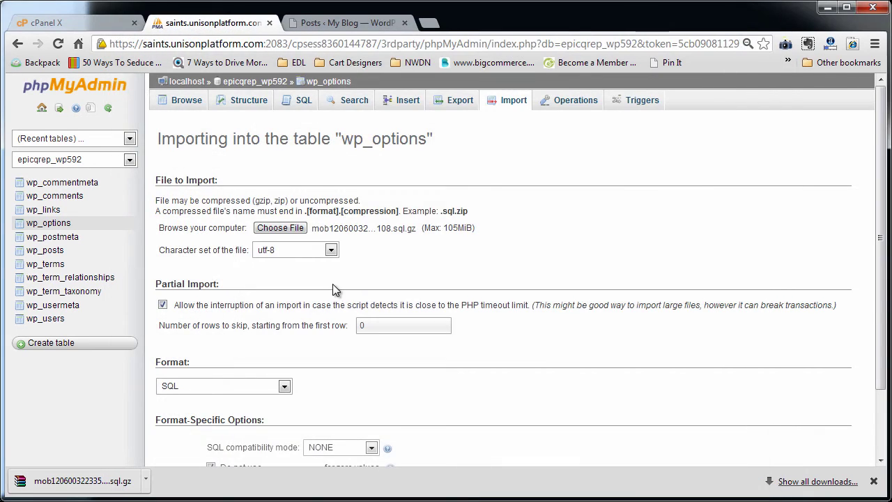
pyautogui.scroll(-3, 283, 387)
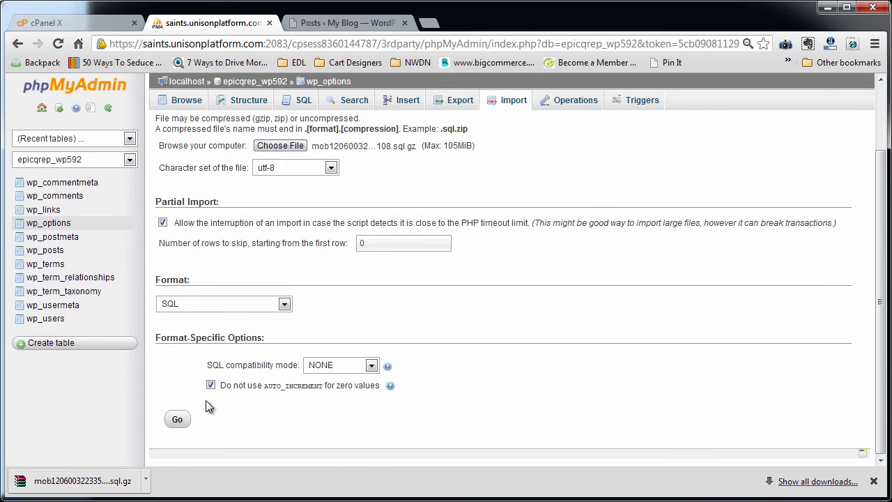
pyautogui.click(177, 419)
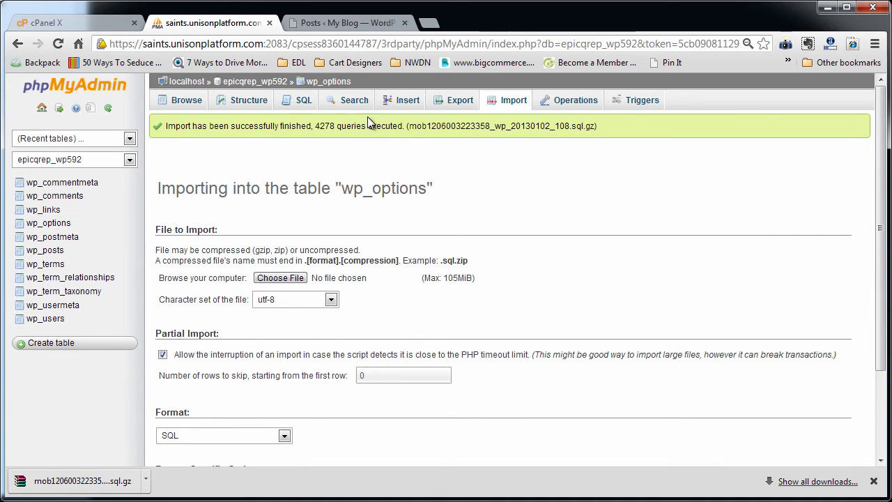
pyautogui.moveTo(312, 128); pyautogui.dragTo(341, 129)
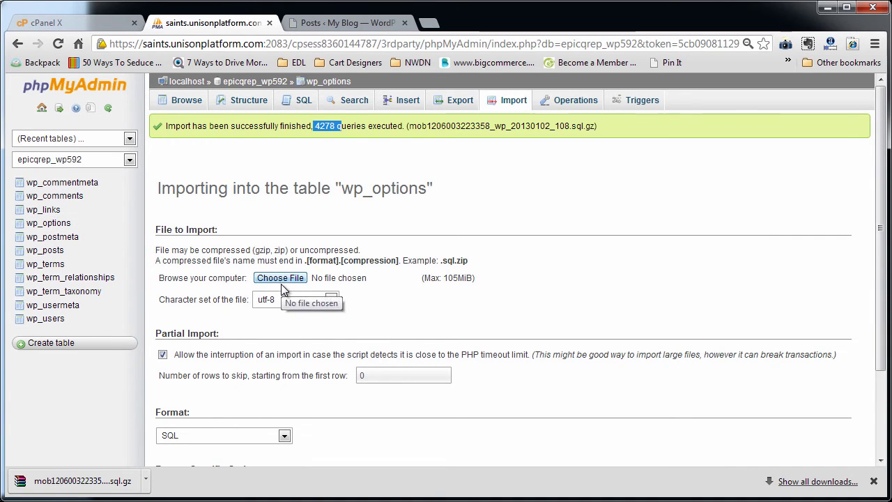
pyautogui.click(63, 226)
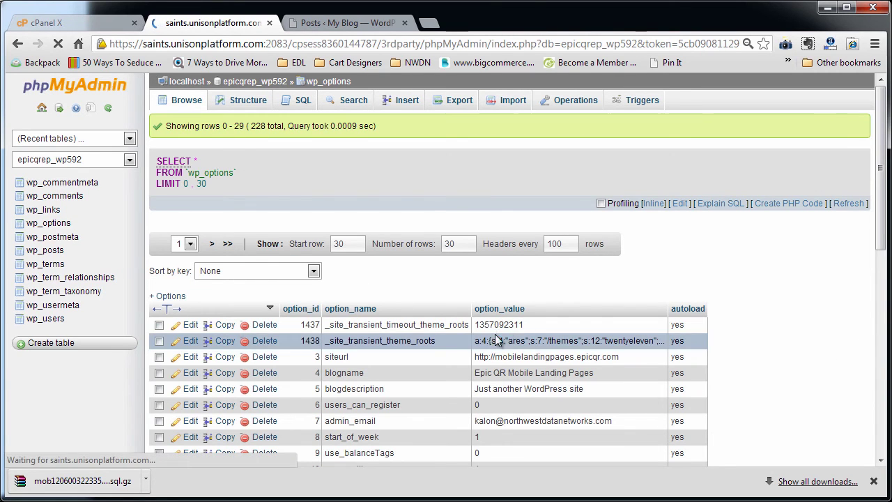
pyautogui.scroll(-3, 518, 242)
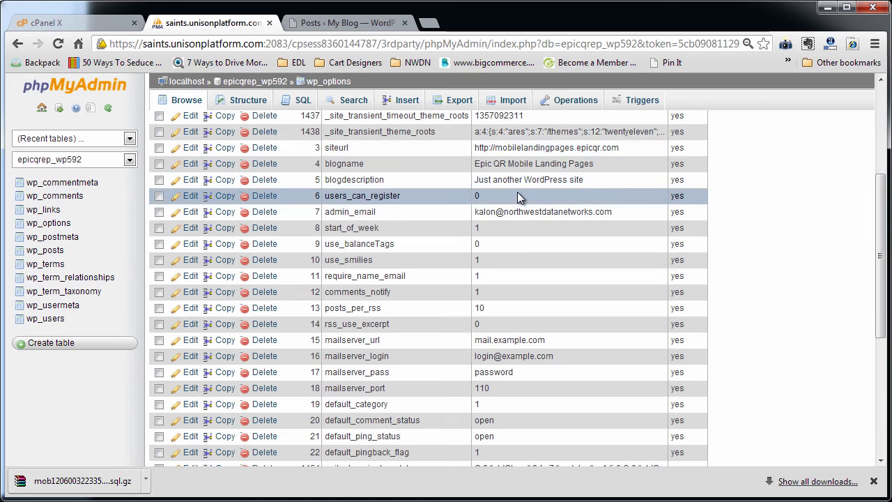
pyautogui.doubleClick(511, 148)
pyautogui.moveTo(622, 147); pyautogui.dragTo(484, 147)
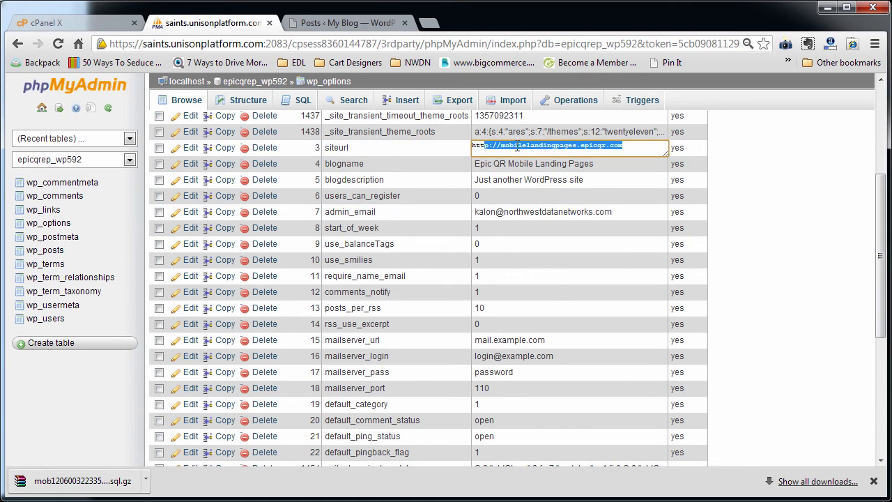
pyautogui.click(638, 145)
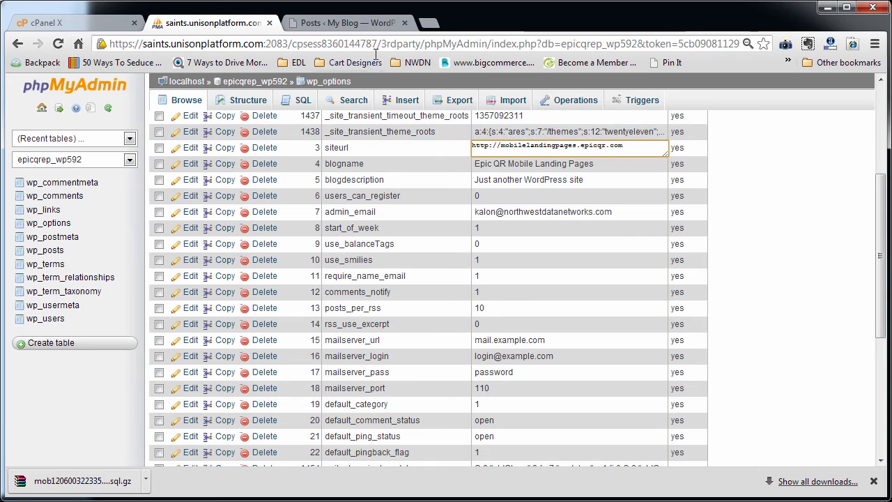
# - Open the live site in a new tab to check the imported posts, then return to Manage Themes
pyautogui.click(341, 22)
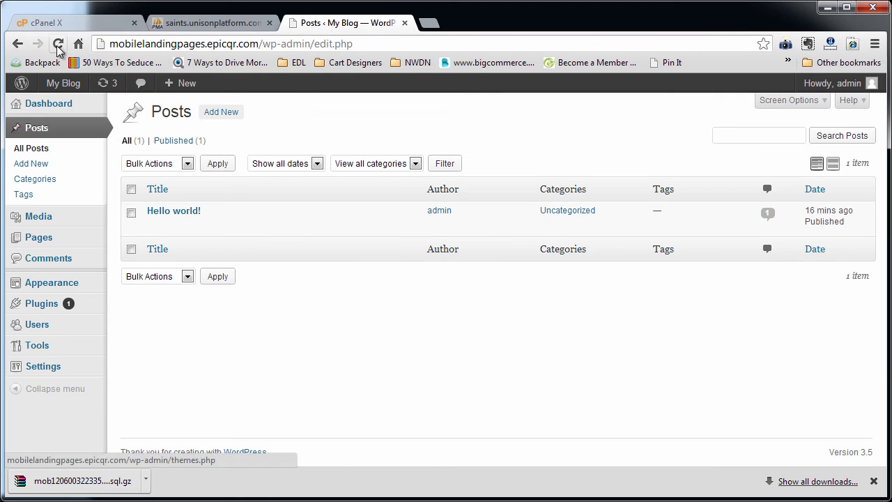
pyautogui.moveTo(59, 89)
pyautogui.rightClick(63, 107)
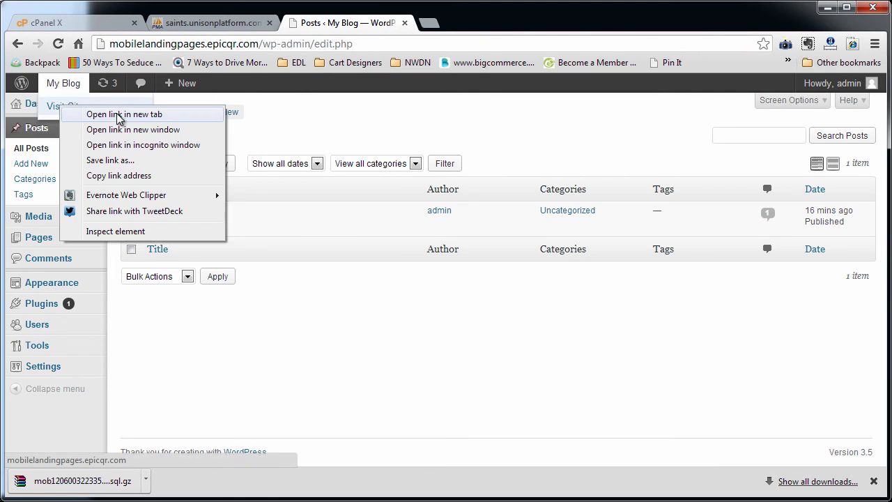
pyautogui.click(105, 114)
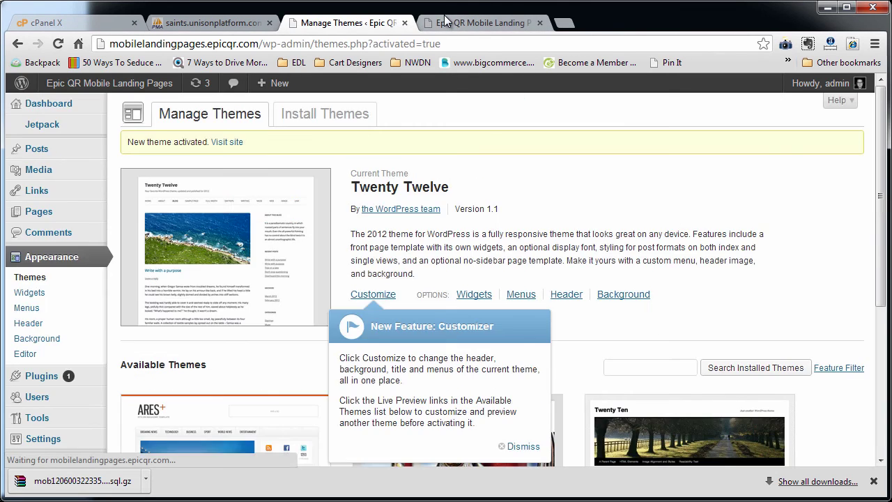
pyautogui.click(460, 23)
pyautogui.click(57, 44)
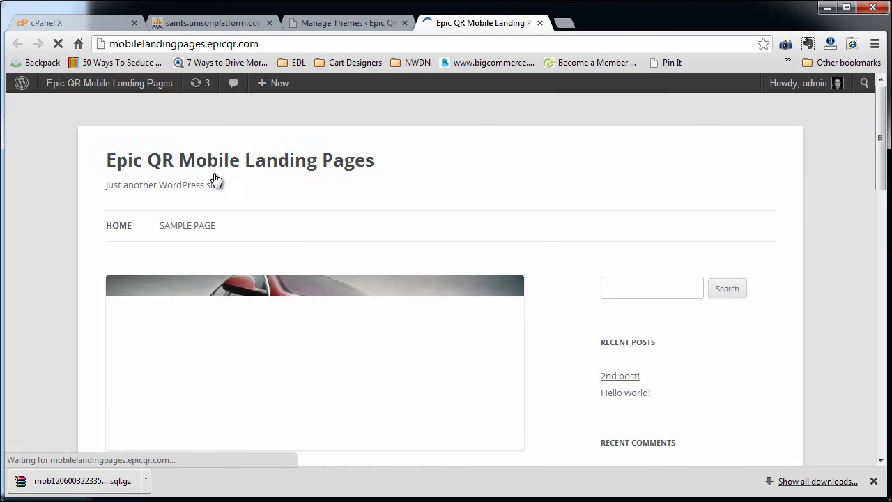
pyautogui.scroll(-4, 332, 316)
pyautogui.scroll(-6, 412, 367)
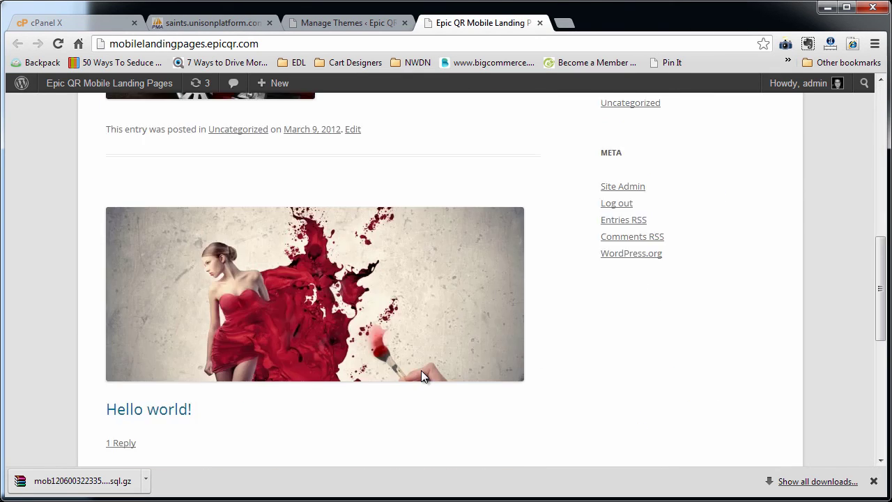
pyautogui.scroll(10, 421, 370)
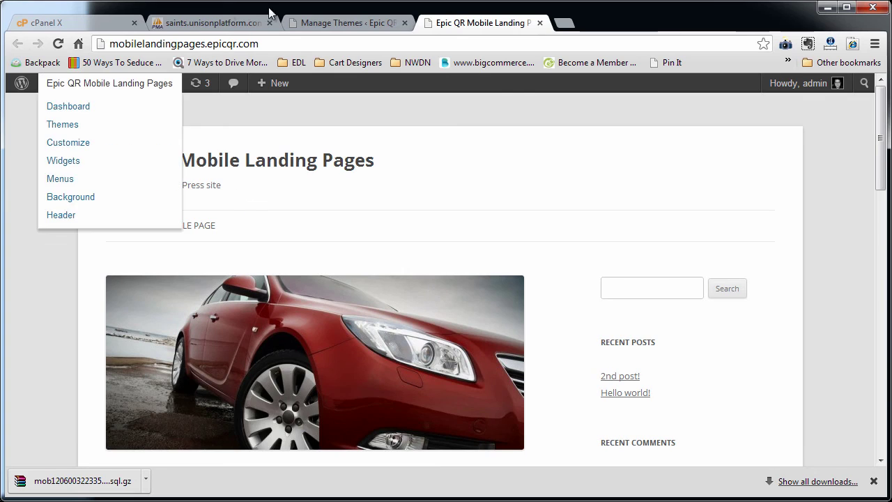
pyautogui.click(348, 22)
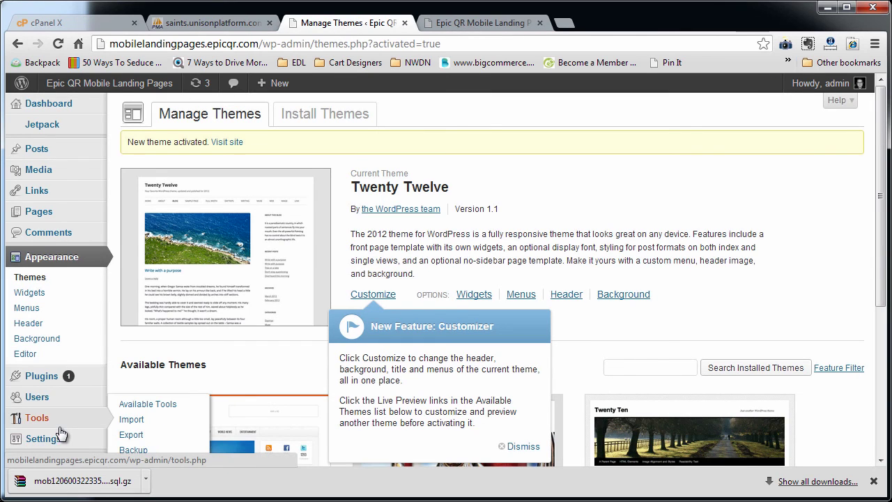
pyautogui.moveTo(53, 396)
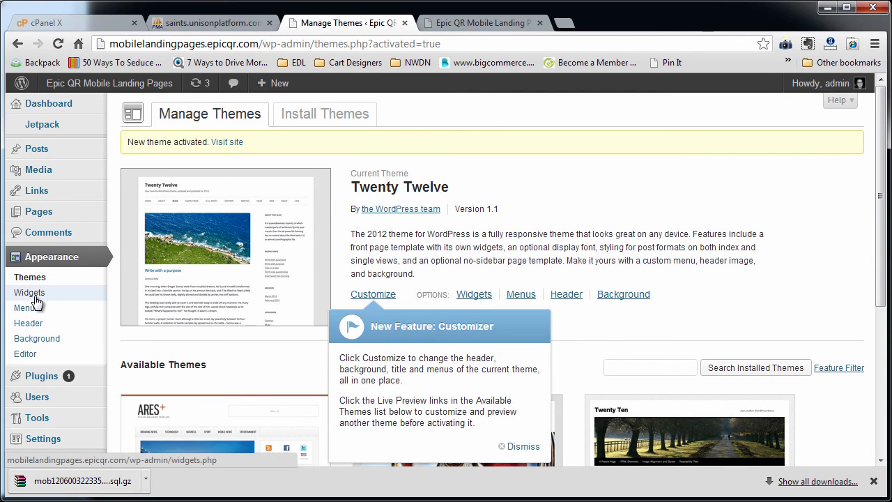